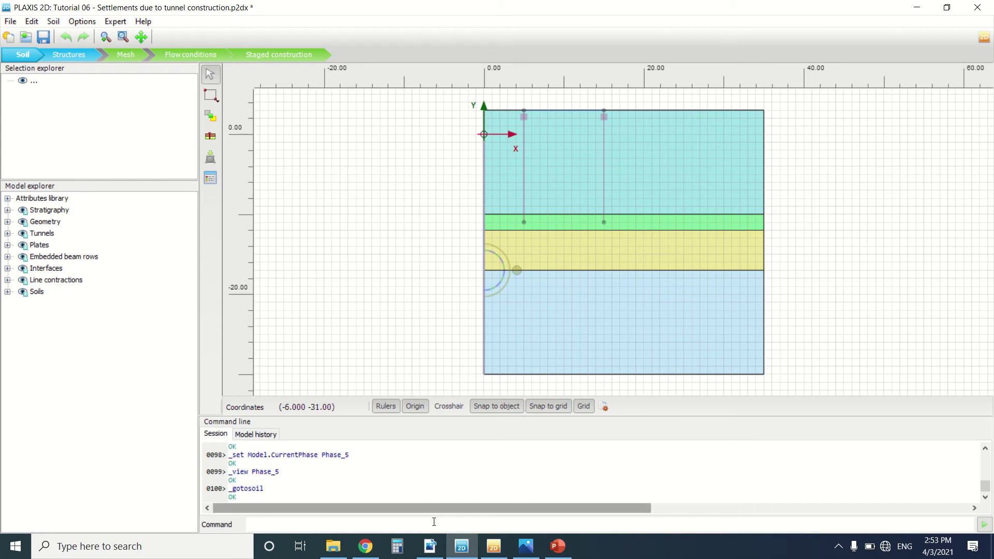
Look at the tunnel boring machine photo in Photos and the tutorial manual's section 6 introduction and geometry figure in Acrobat Reader.
left_click(525, 546)
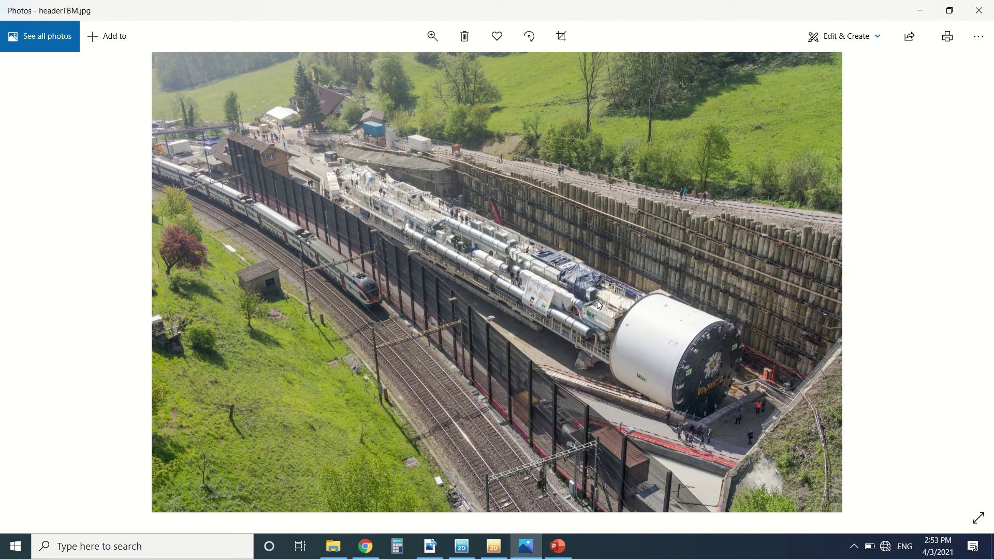
left_click(430, 546)
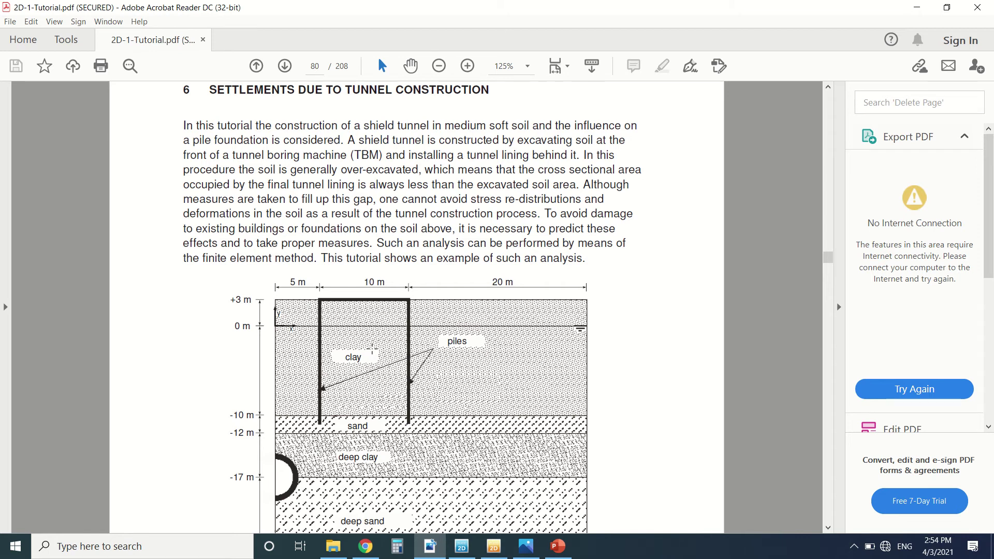
scroll(372, 348, "down", 4)
scroll(371, 348, "down", 3)
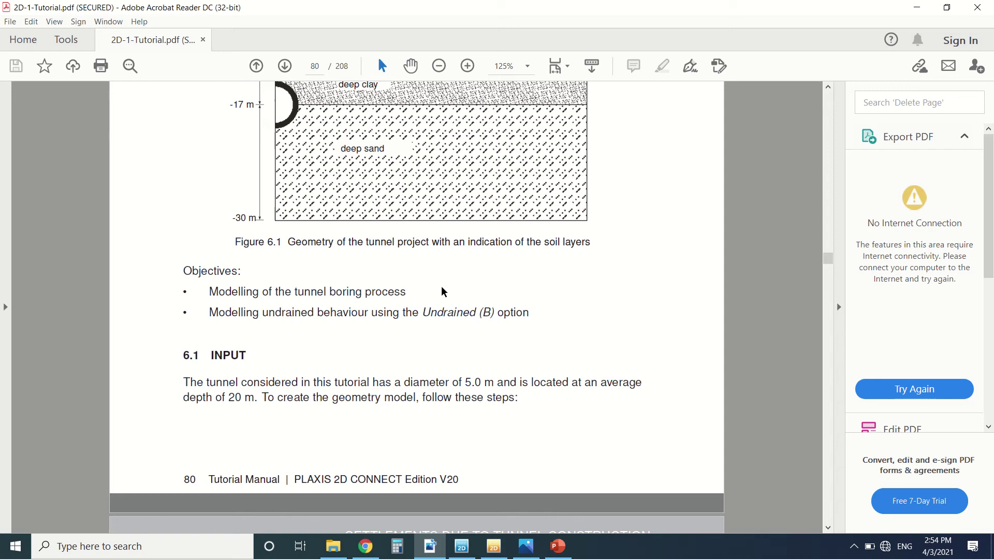
scroll(443, 292, "down", 2)
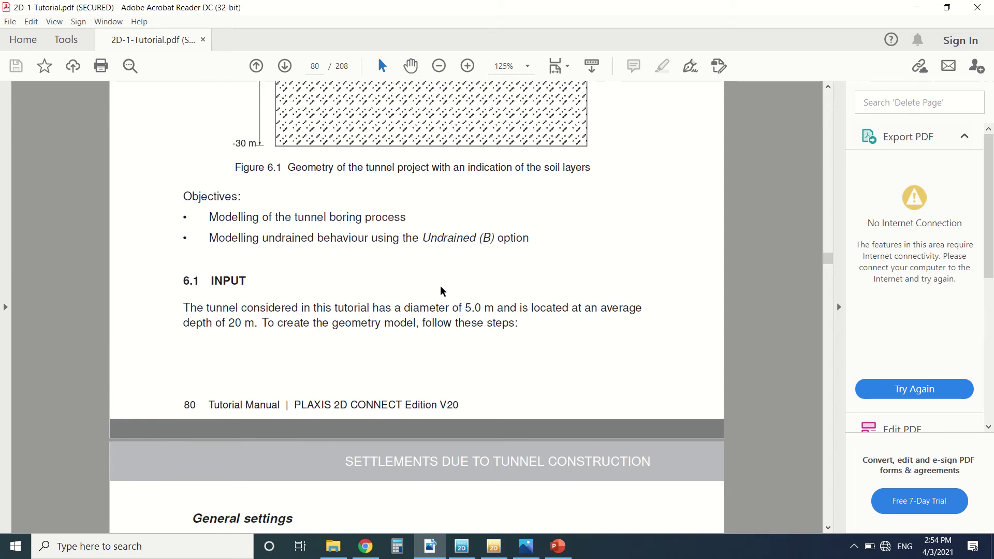
left_click(838, 307)
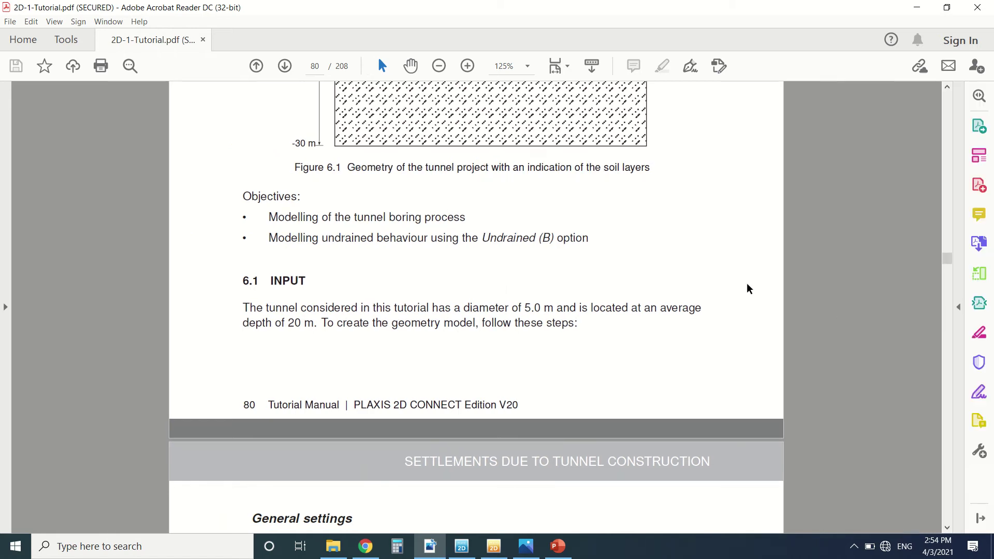
Review the manual's general settings, soil stratigraphy, Table 6.1 soil properties and the tunnel segment definition up to Figure 6.3.
scroll(457, 269, "down", 3)
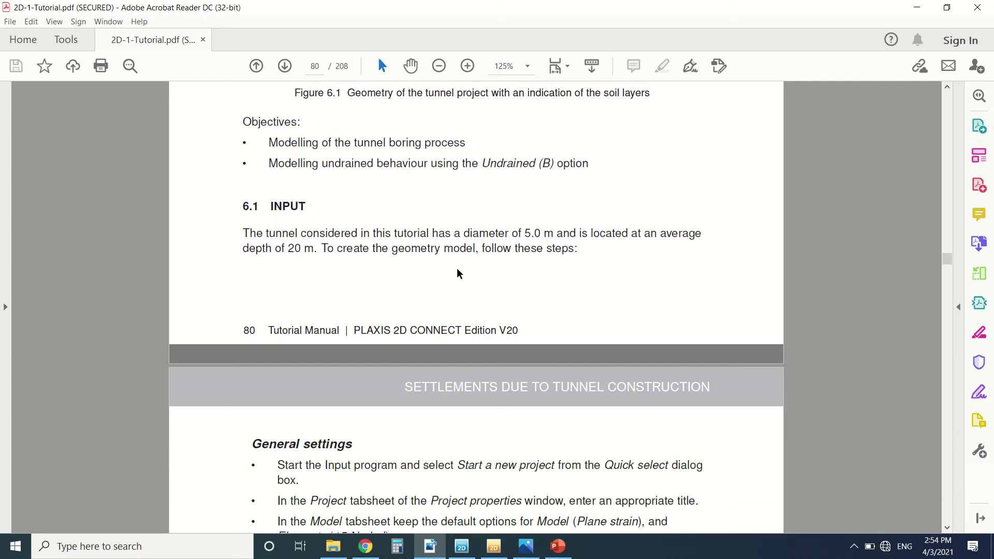
scroll(458, 273, "down", 9)
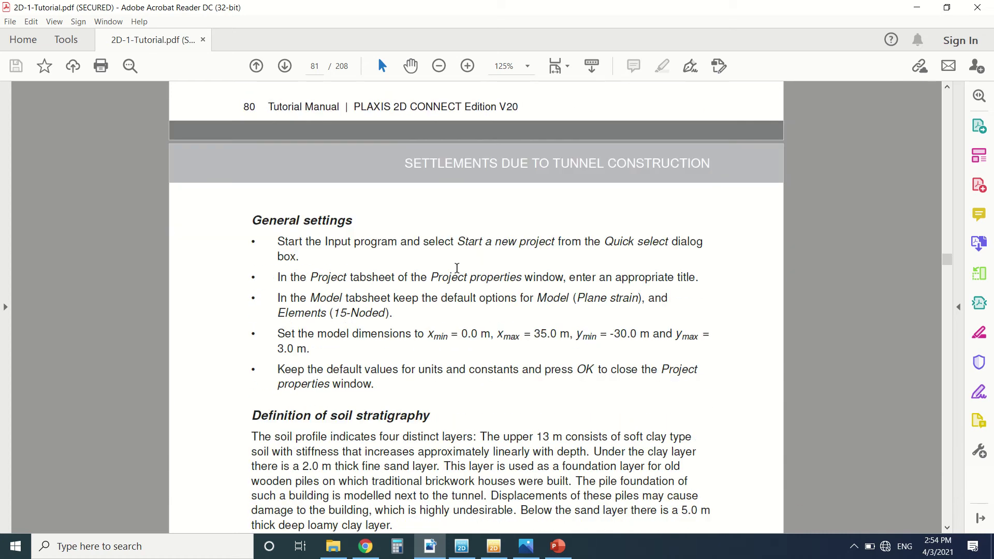
scroll(456, 268, "down", 14)
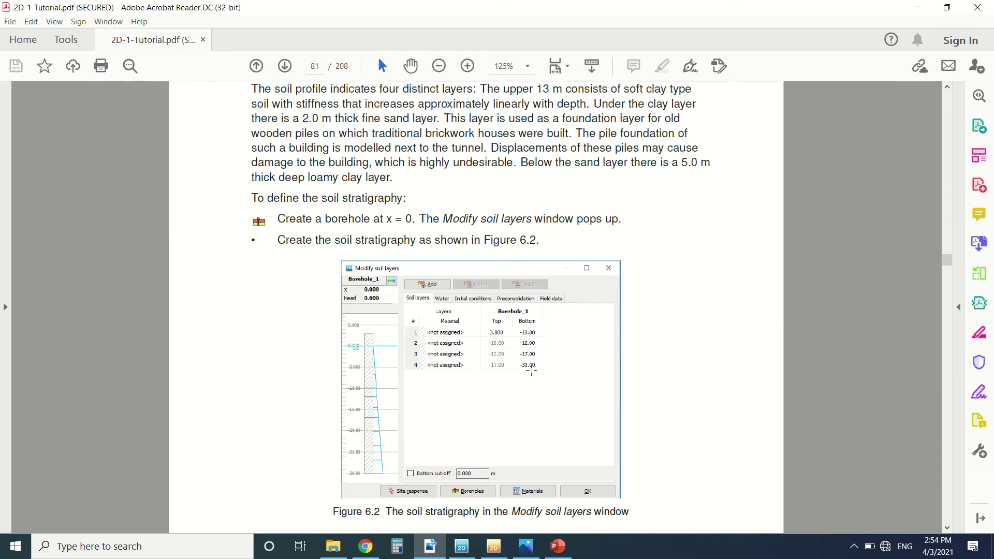
scroll(532, 362, "down", 7)
scroll(518, 314, "down", 18)
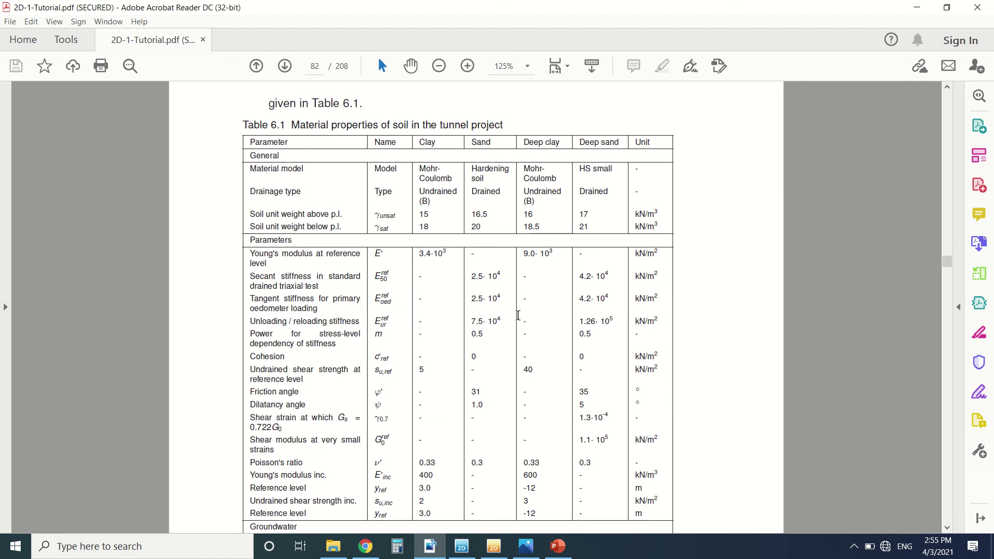
scroll(517, 314, "down", 2)
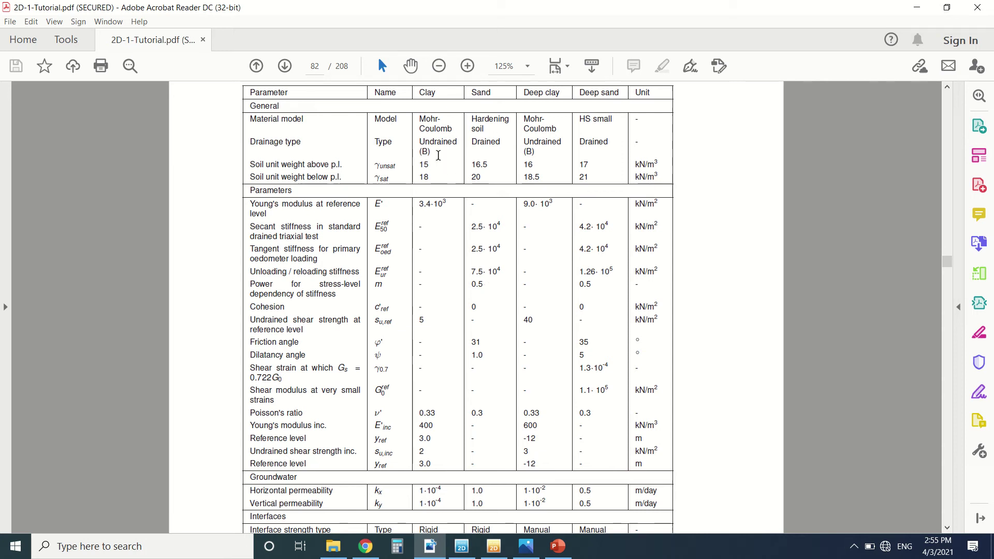
scroll(595, 165, "down", 15)
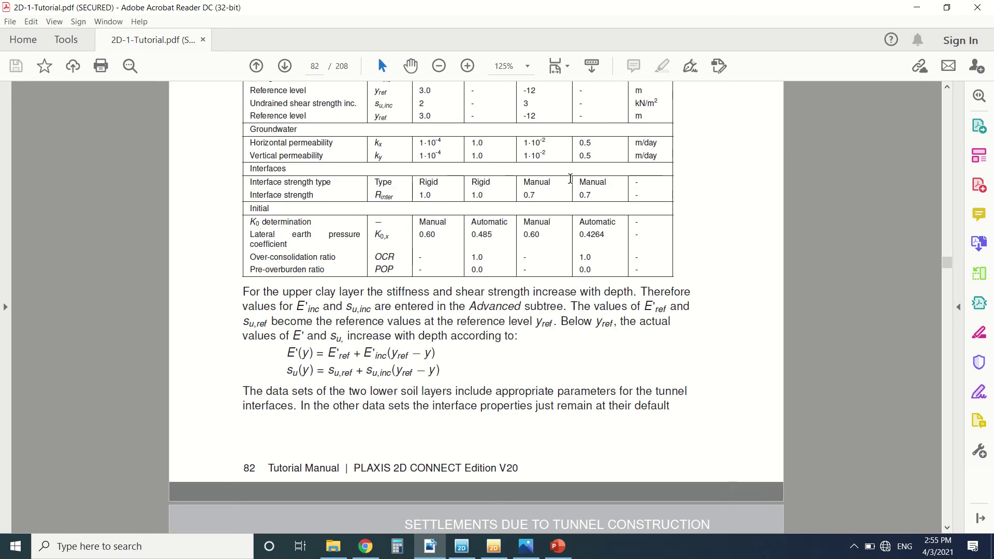
scroll(572, 183, "down", 12)
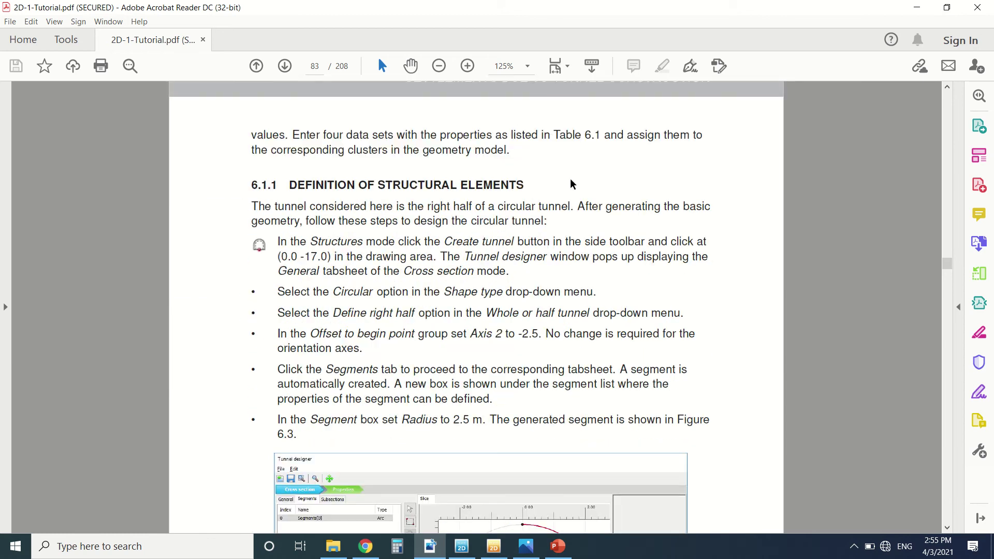
scroll(563, 236, "down", 8)
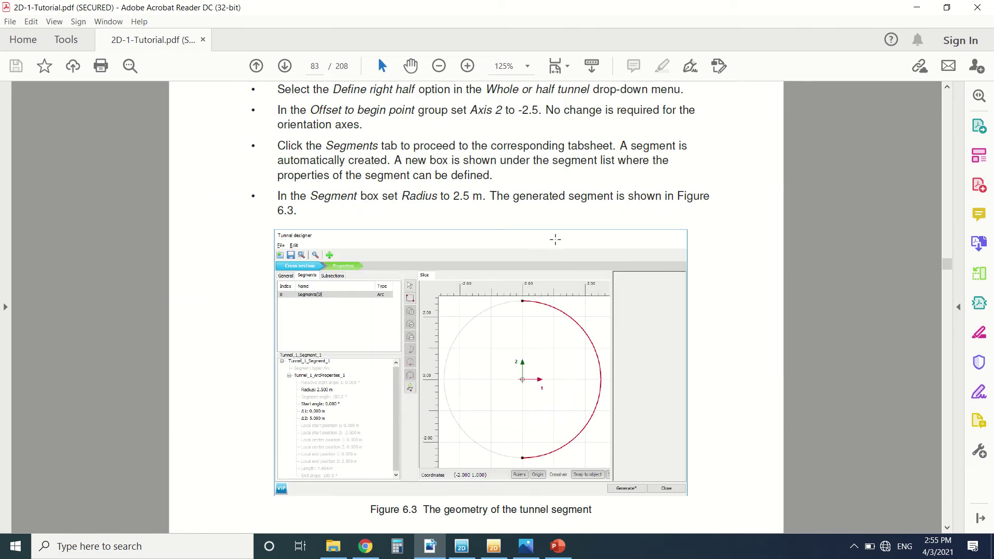
Display the model in Structures mode in PLAXIS 2D and compare it with section 6.1.1 on structural elements in the PDF manual.
left_click(461, 545)
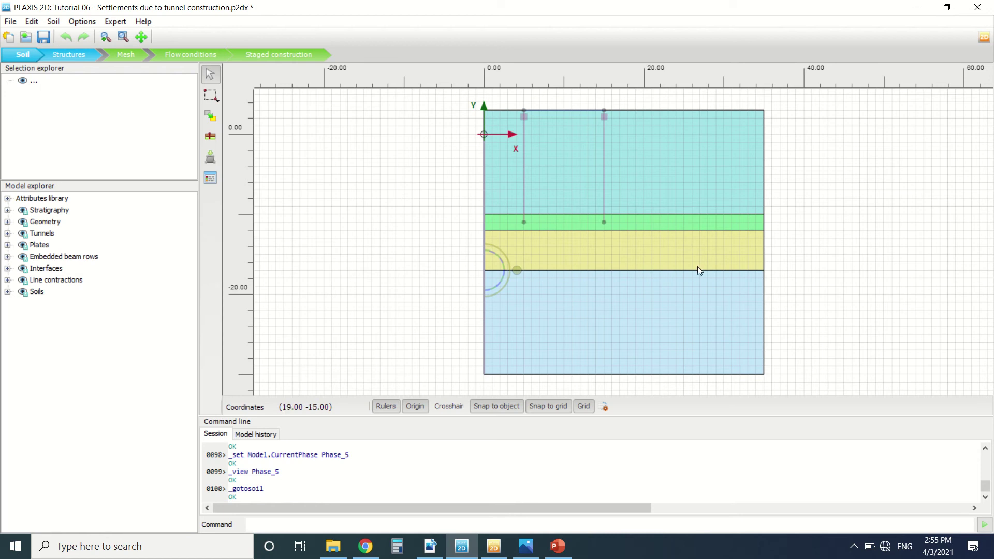
left_click(59, 55)
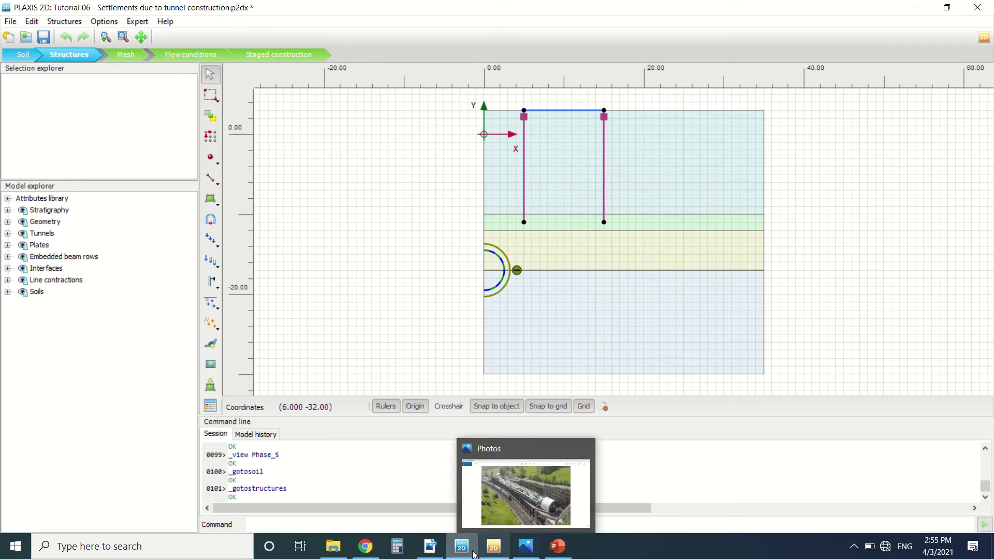
left_click(430, 546)
scroll(476, 311, "down", 4)
scroll(487, 233, "up", 3)
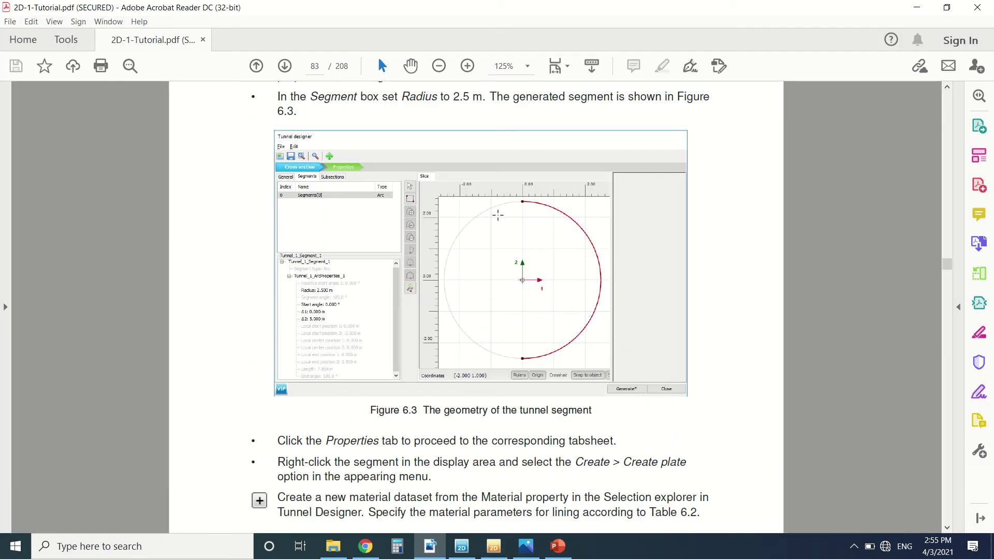
scroll(362, 285, "up", 2)
scroll(373, 262, "up", 2)
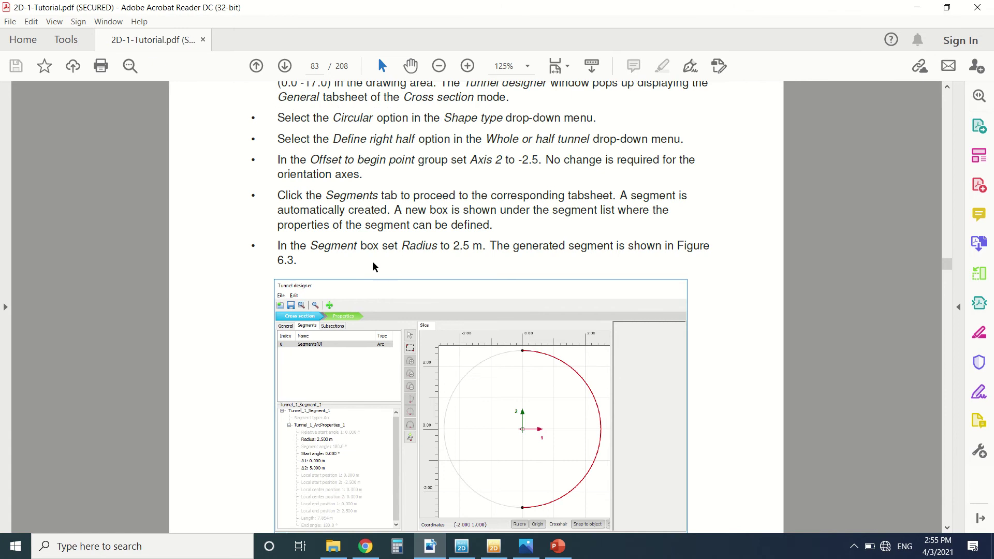
scroll(373, 262, "up", 3)
scroll(373, 261, "up", 2)
scroll(372, 261, "down", 2)
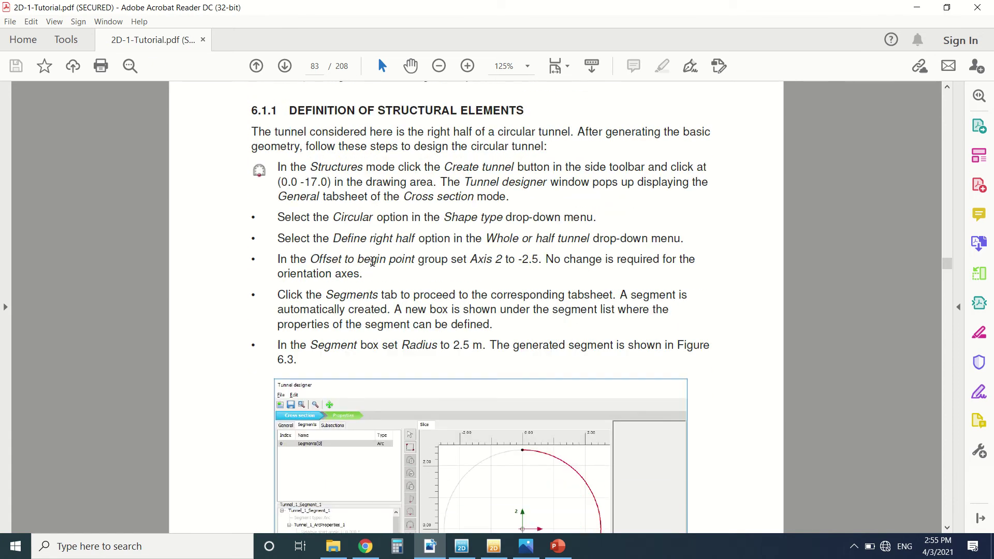
Review the plate properties in Table 6.2, the tunnel model in Figure 6.4 and the pile properties in Table 6.3.
scroll(373, 262, "down", 20)
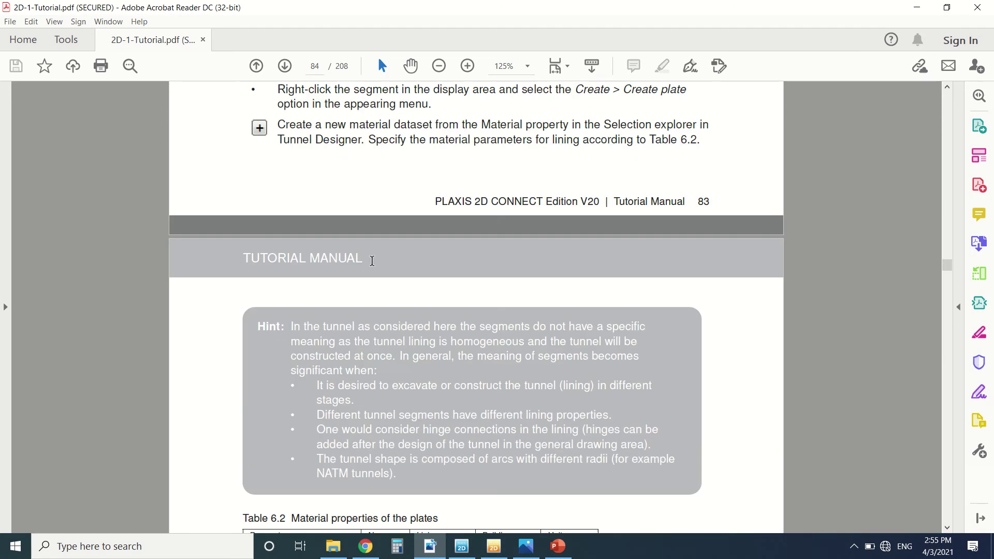
scroll(372, 260, "down", 8)
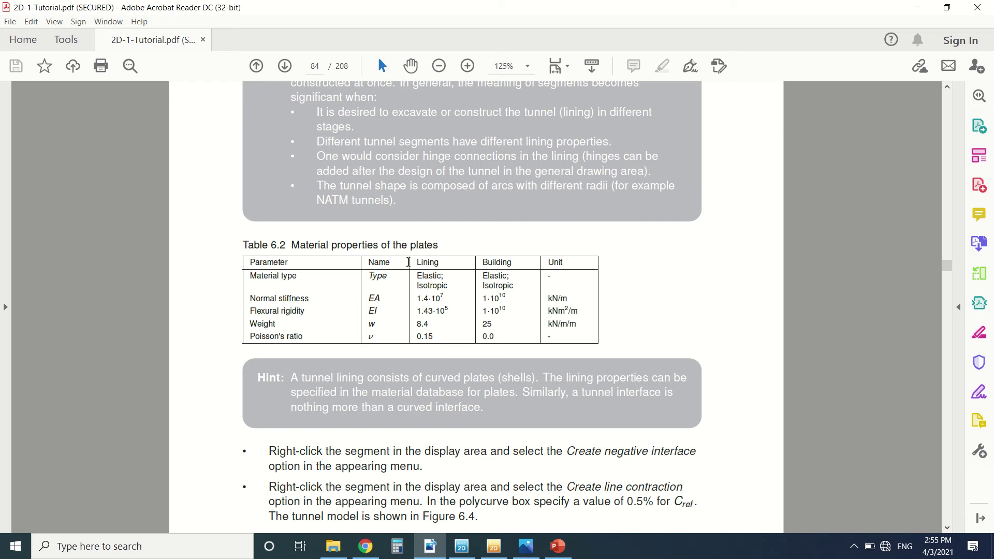
scroll(398, 261, "down", 1)
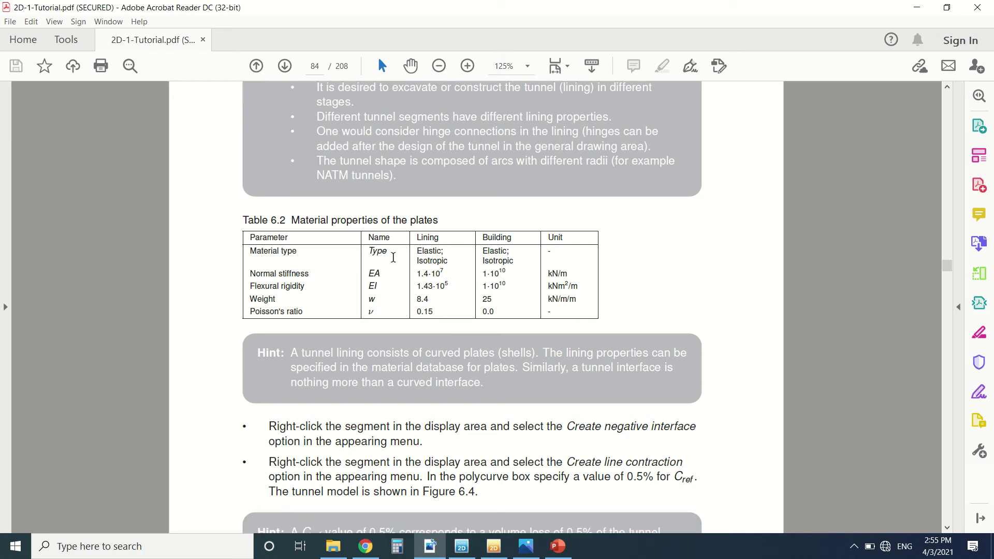
scroll(394, 259, "down", 20)
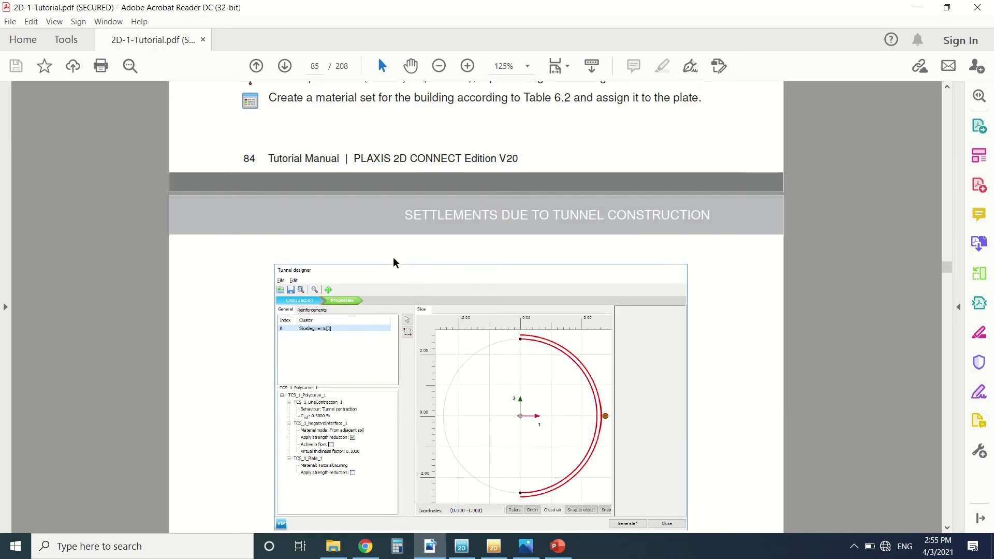
scroll(393, 262, "down", 15)
scroll(587, 188, "up", 2)
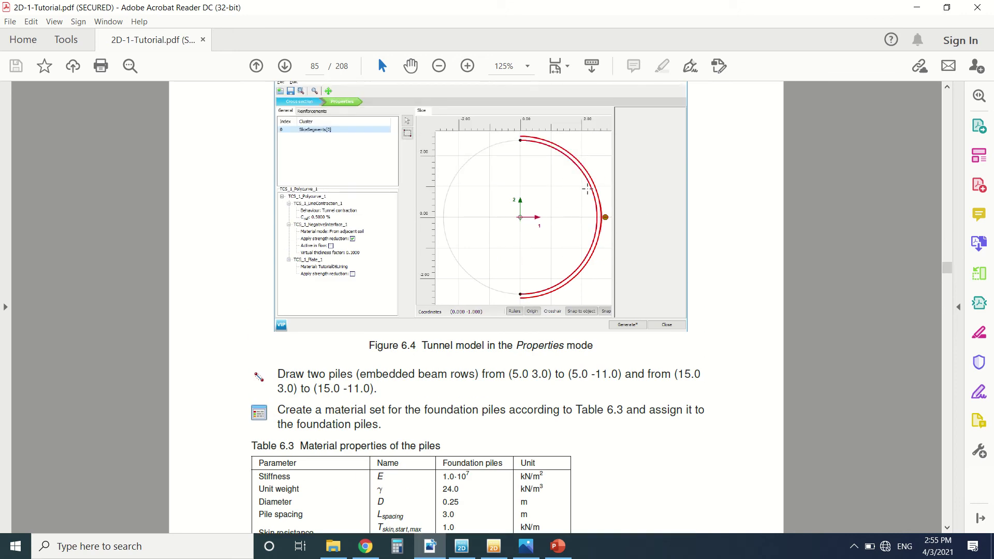
scroll(450, 313, "down", 15)
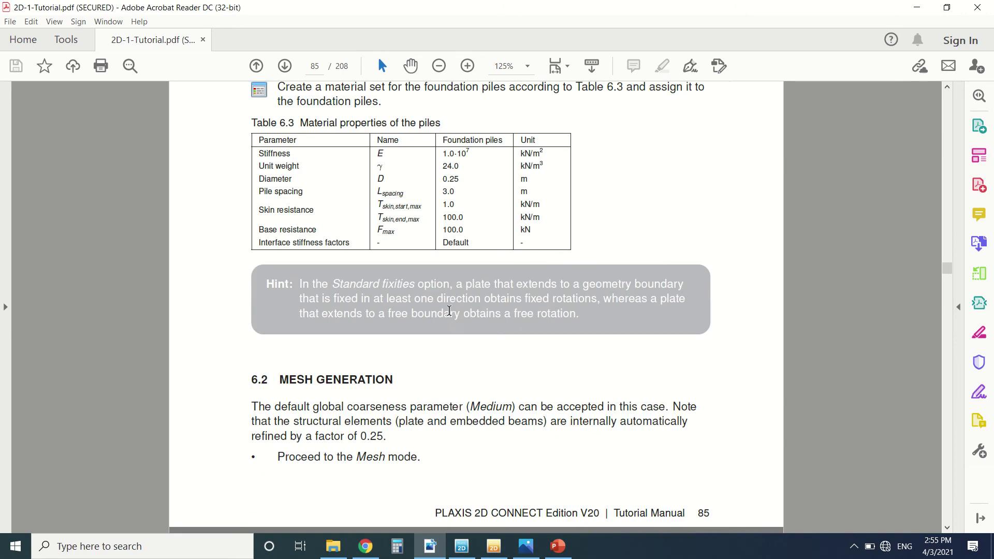
Read the manual's mesh generation section and the calculation instructions for the initial phase and Phase 1: Building.
scroll(447, 305, "down", 6)
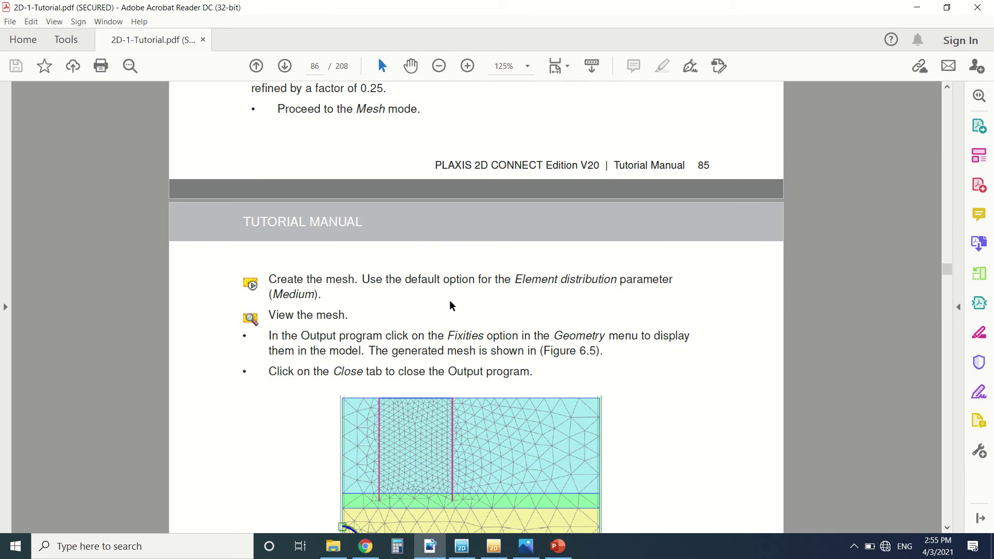
scroll(451, 306, "down", 16)
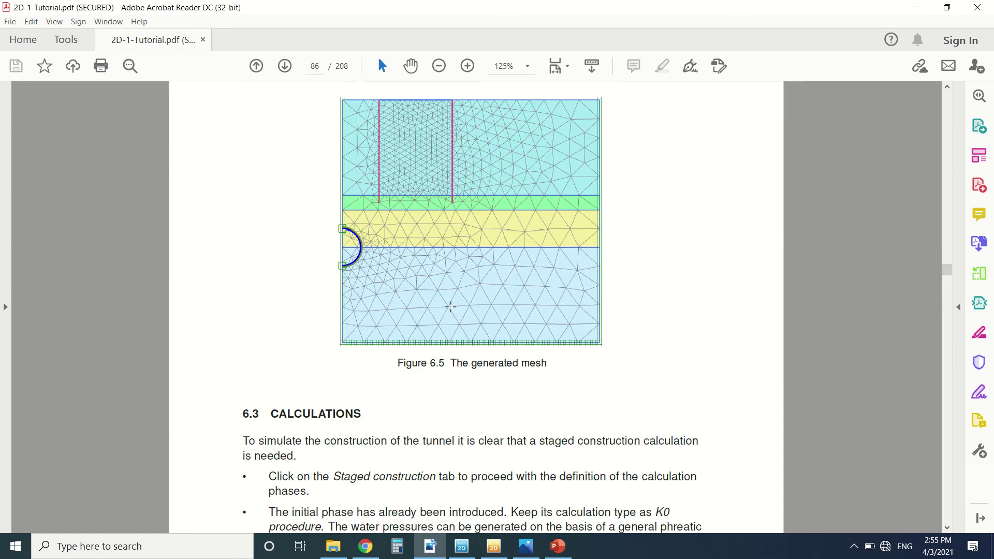
scroll(499, 351, "down", 6)
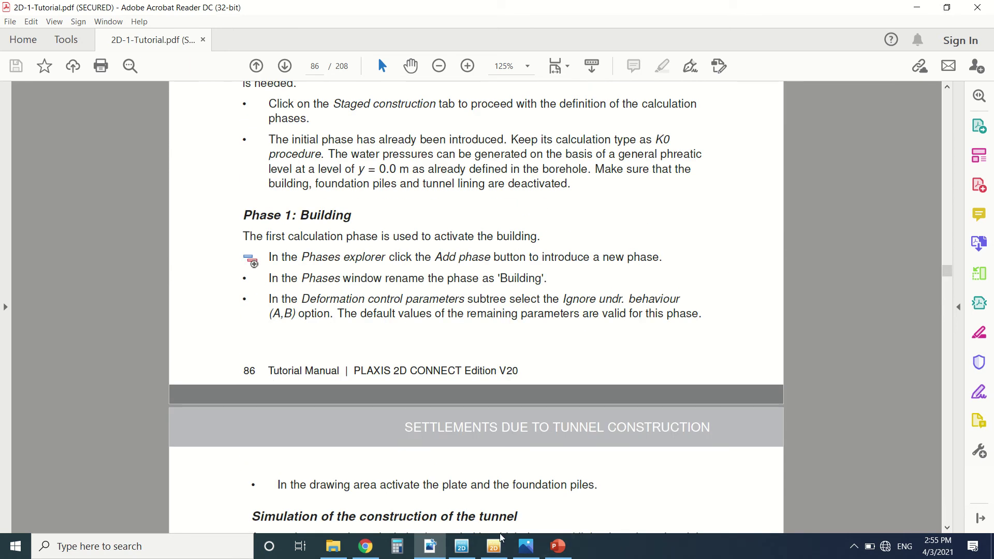
Switch to PLAXIS 2D and examine the Building, Tunnel, Contraction, Grouting and Final lining phases in Staged construction mode.
left_click(471, 543)
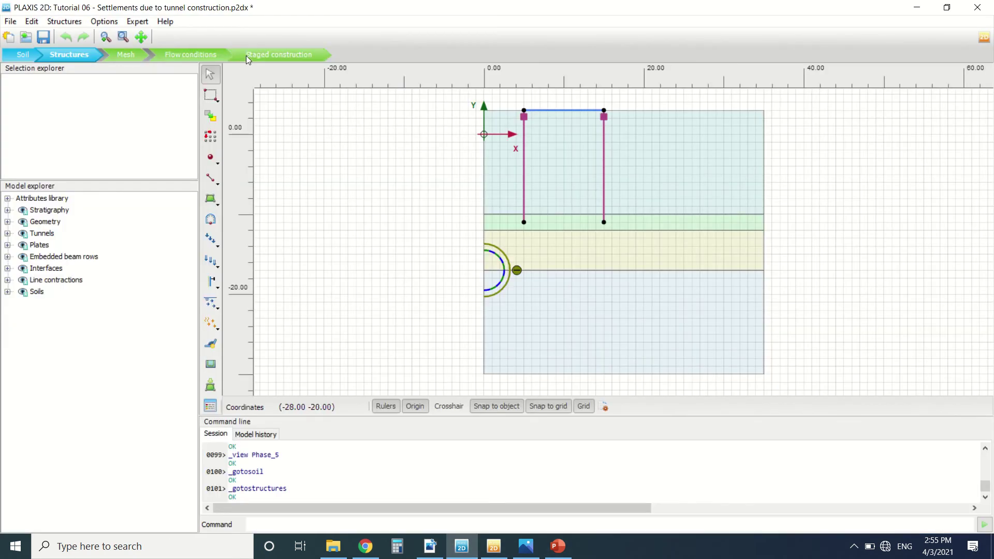
left_click(281, 59)
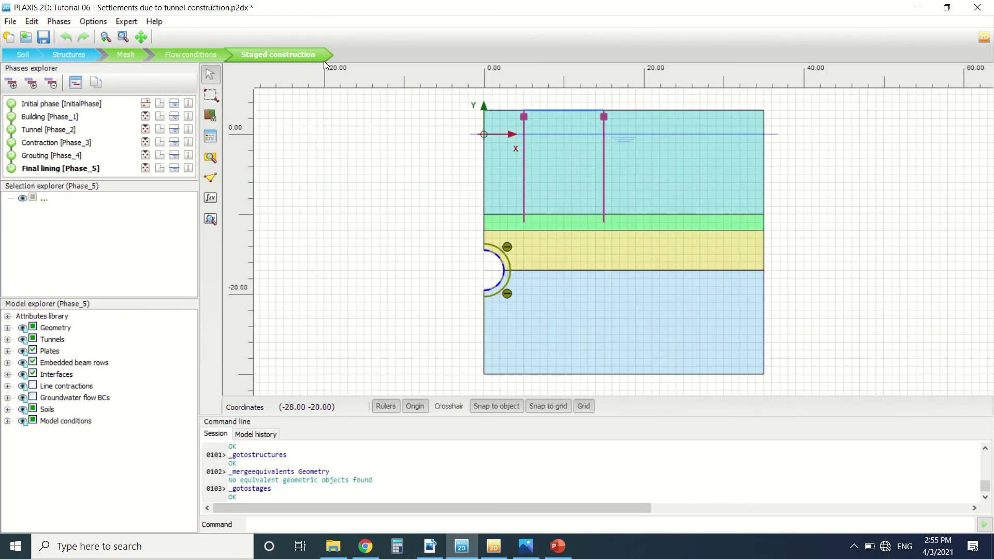
left_click(69, 119)
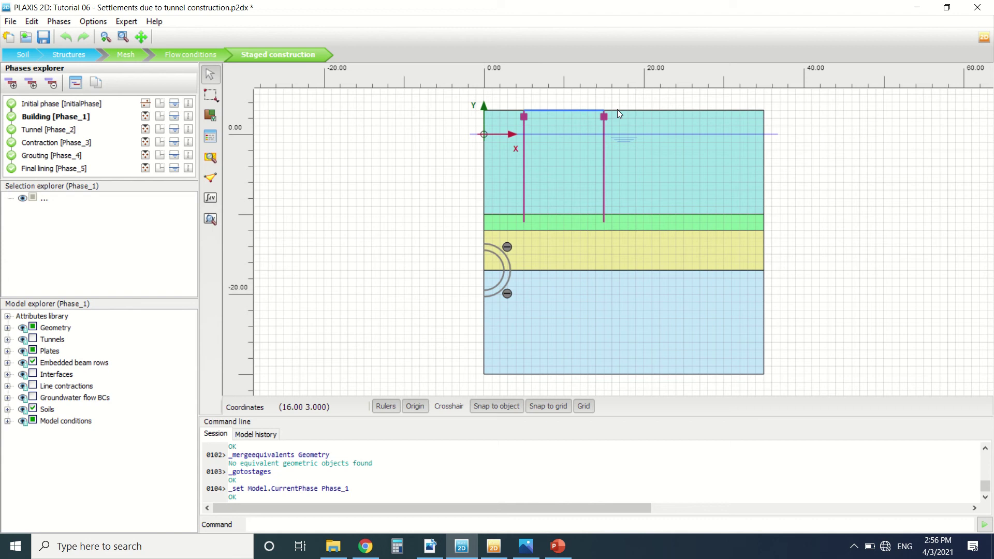
left_click(42, 133)
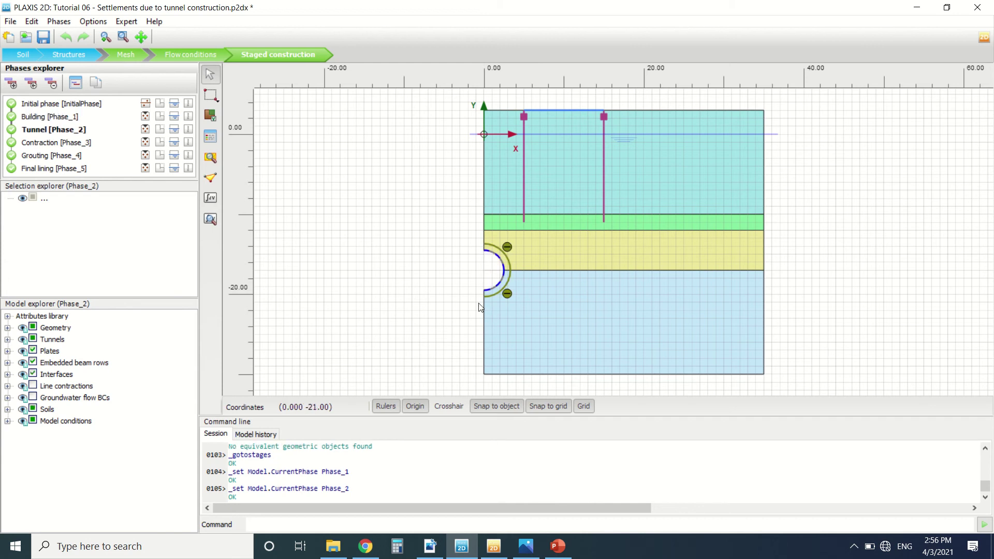
left_click(71, 154)
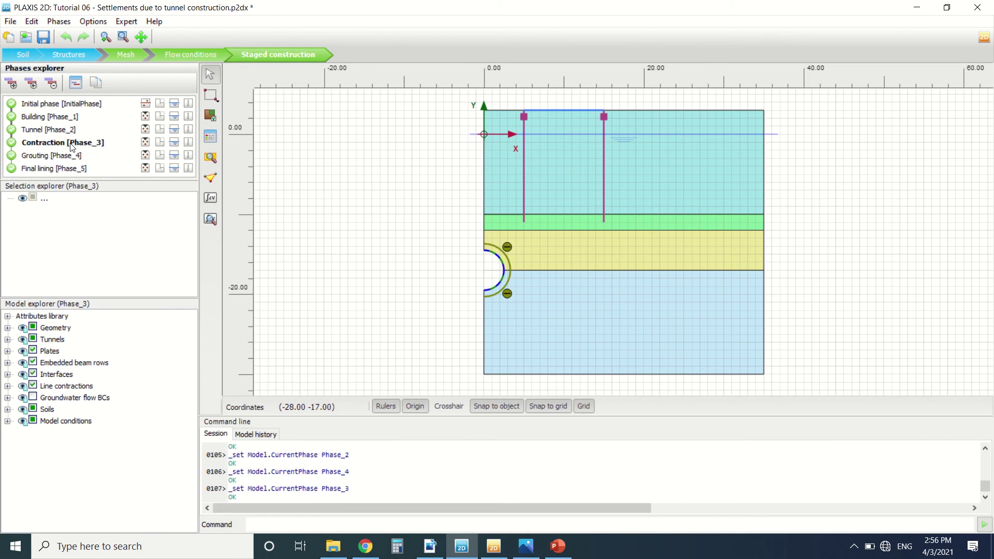
left_click(53, 157)
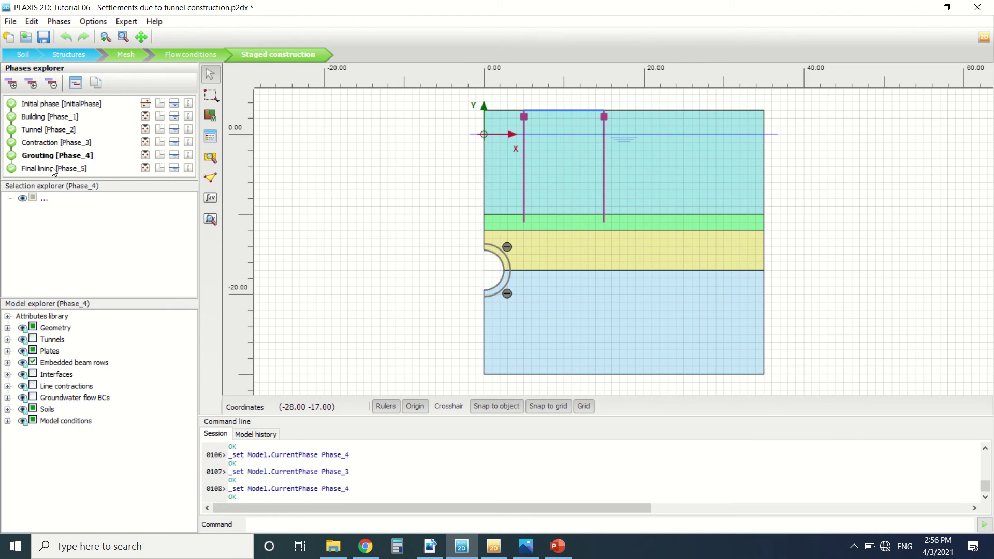
left_click(54, 168)
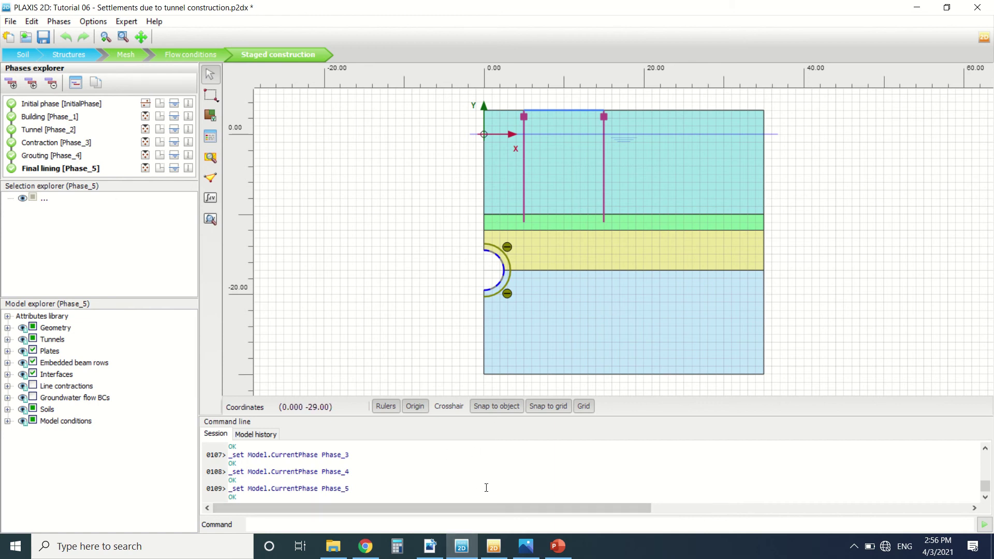
Return to the PDF manual and look back from the calculation phases to Figure 6.3, the geometry of the tunnel segment.
left_click(430, 545)
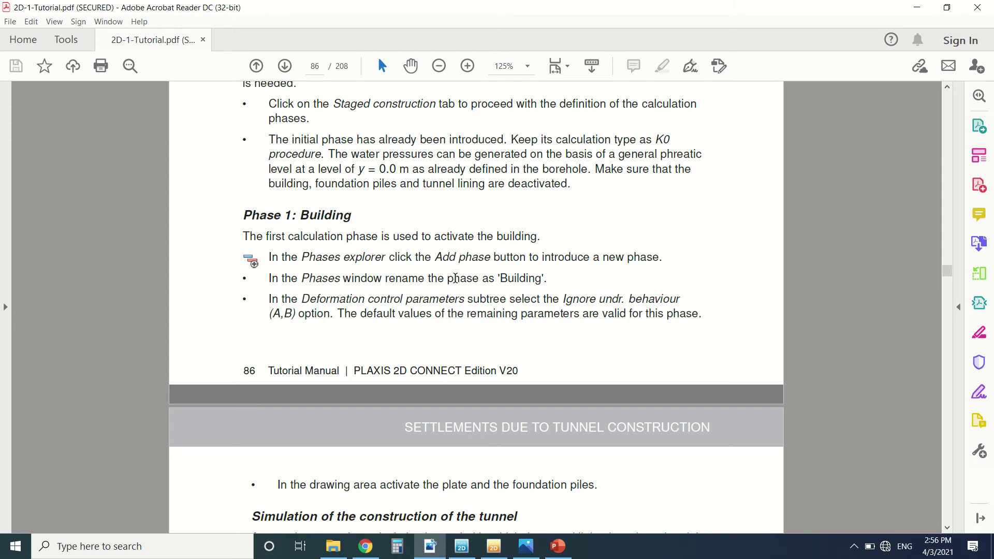
scroll(455, 278, "up", 10)
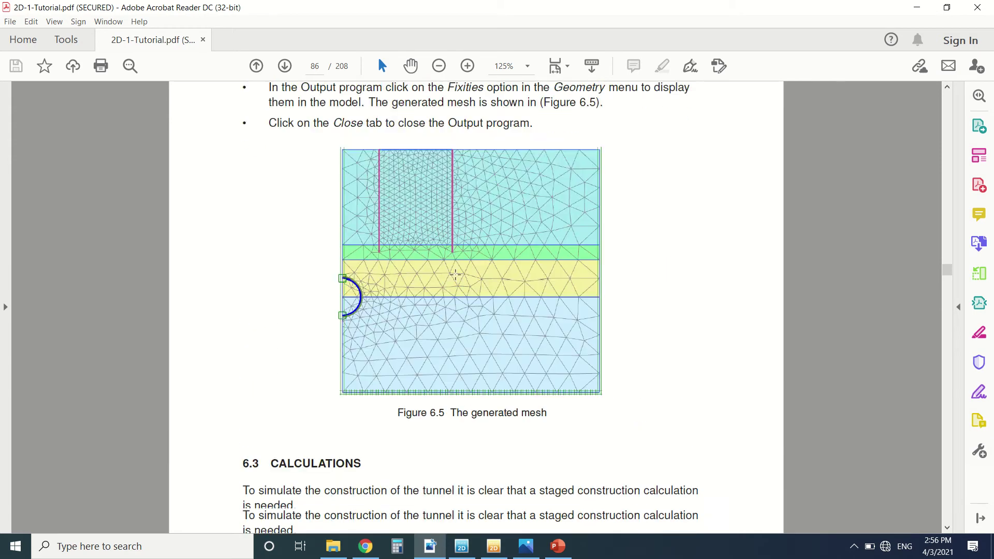
scroll(455, 275, "down", 20)
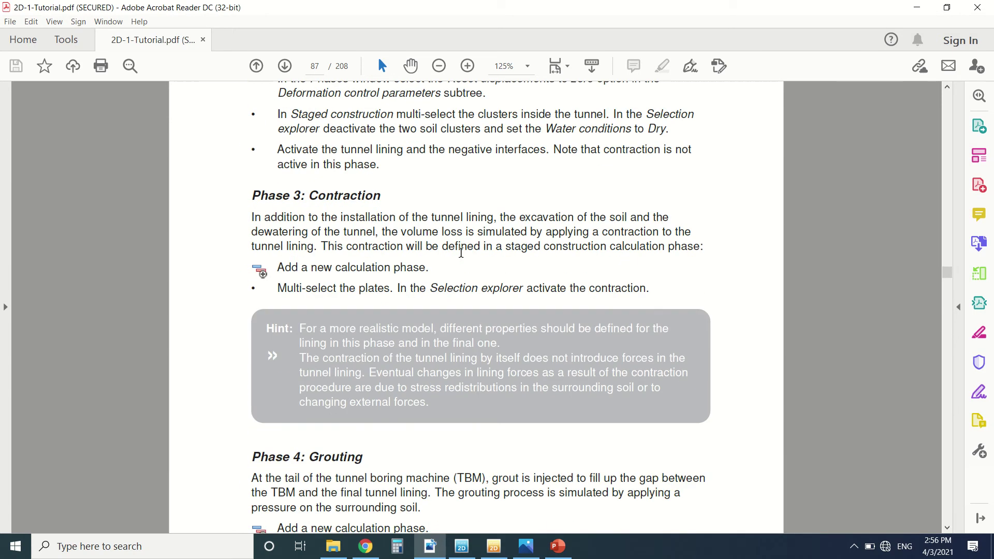
scroll(461, 253, "down", 5)
scroll(499, 239, "up", 20)
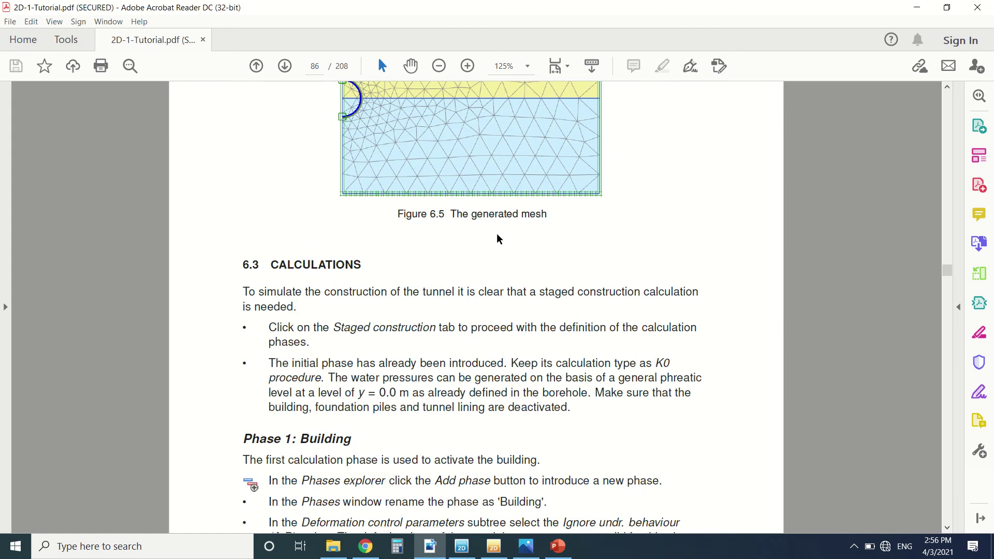
scroll(499, 239, "up", 20)
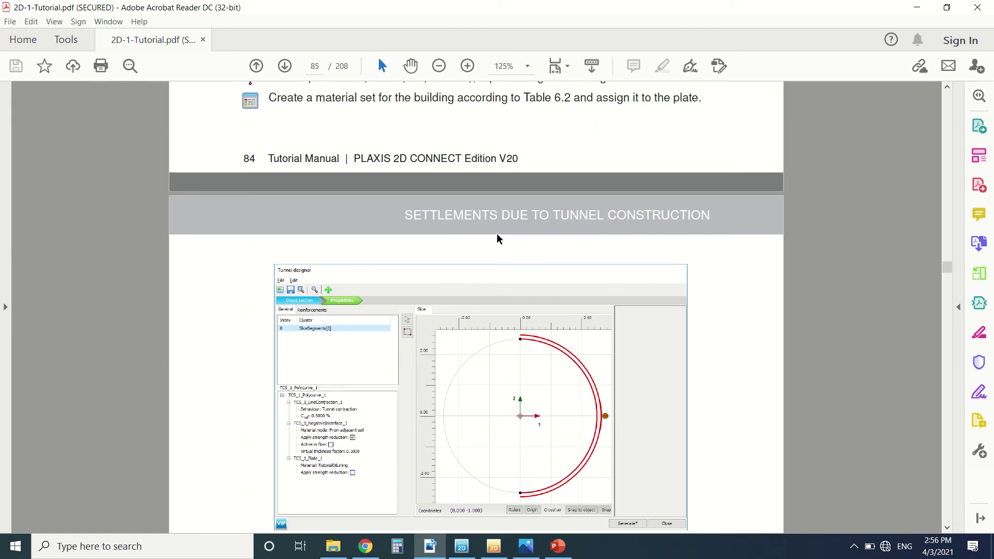
scroll(498, 239, "up", 16)
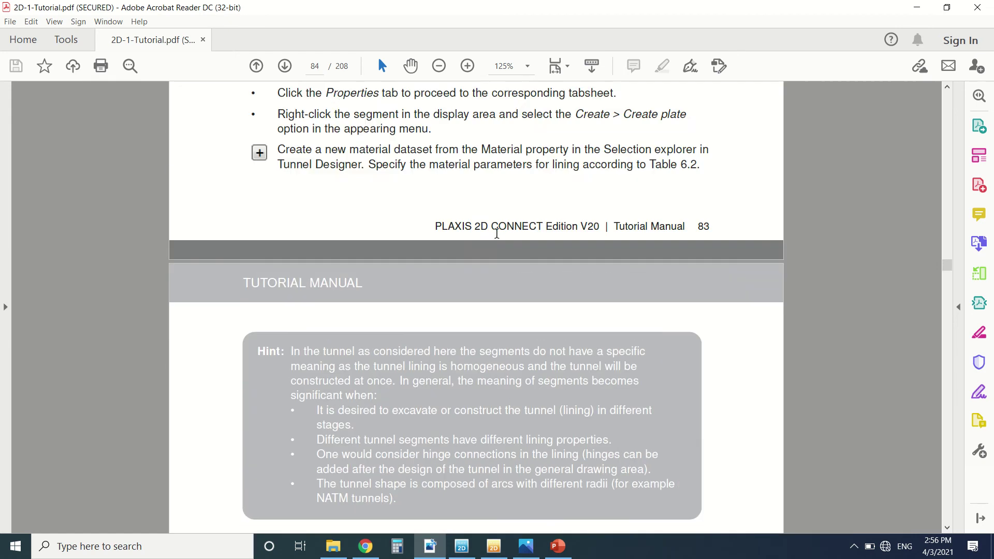
scroll(496, 233, "up", 8)
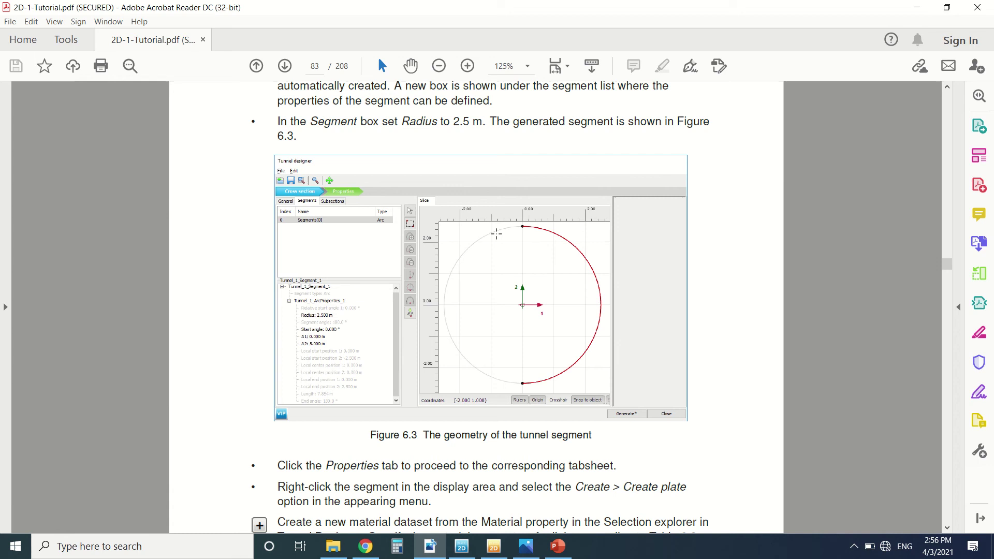
Review the manual's tunnel model in Figure 6.4, the pile properties in Table 6.3 and section 6.2 on mesh generation.
scroll(496, 233, "down", 5)
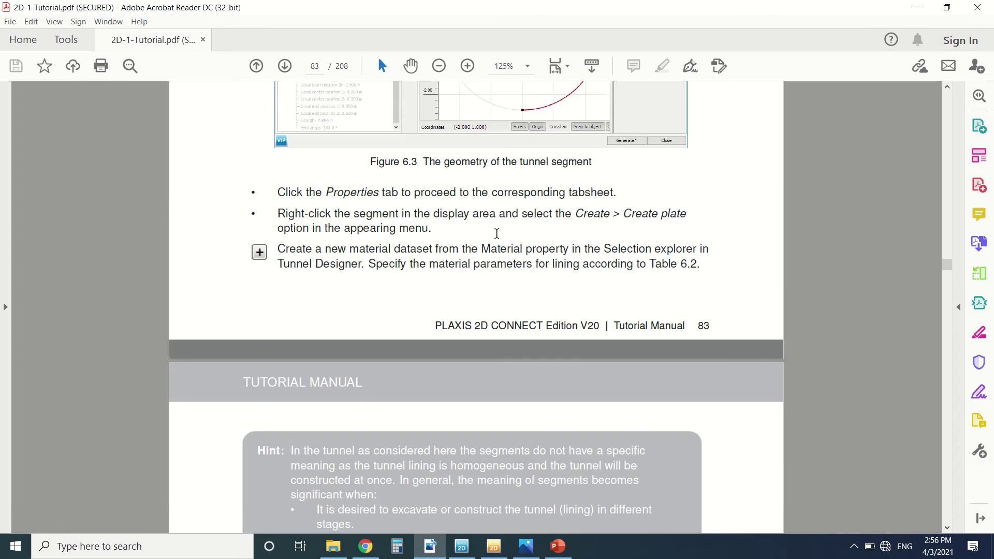
scroll(496, 233, "down", 14)
scroll(496, 234, "down", 9)
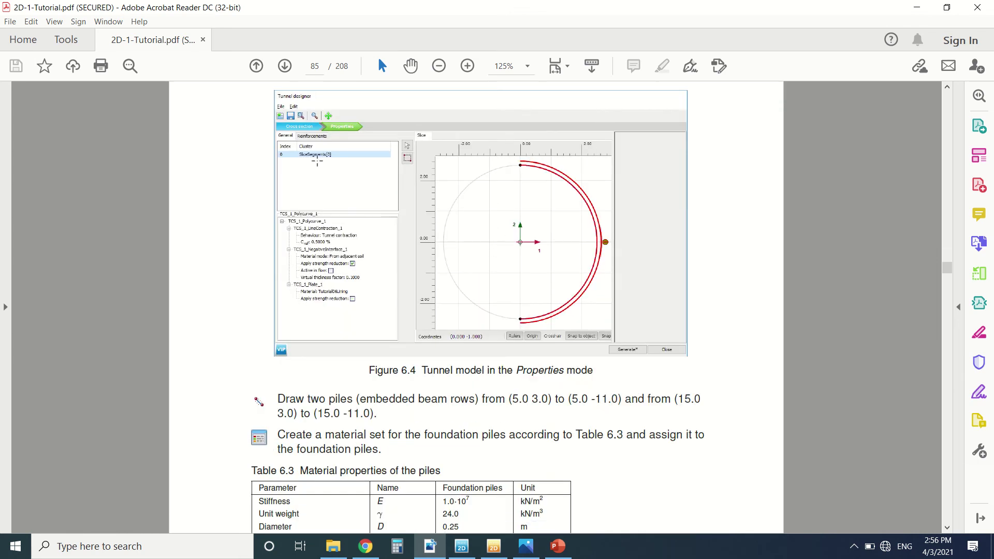
scroll(520, 266, "down", 8)
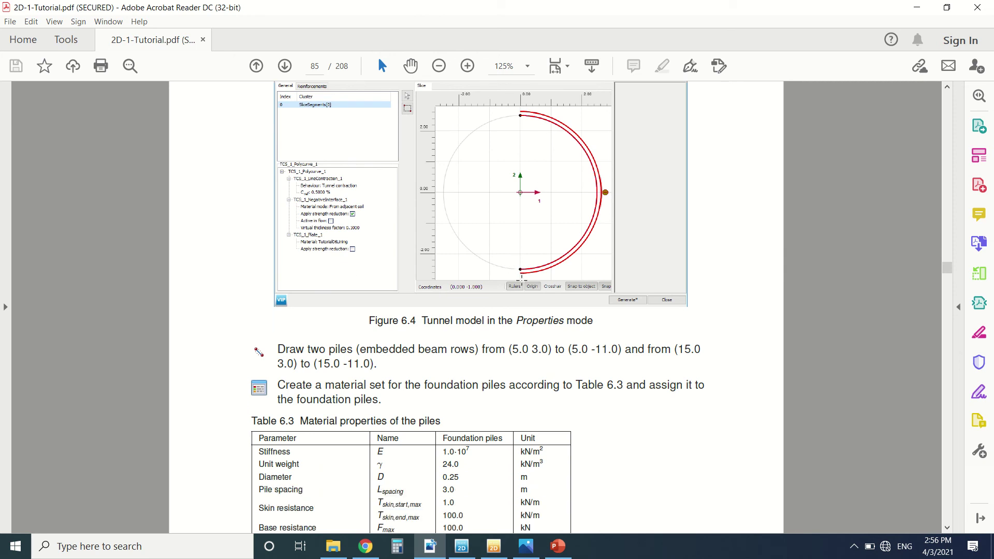
scroll(521, 266, "down", 14)
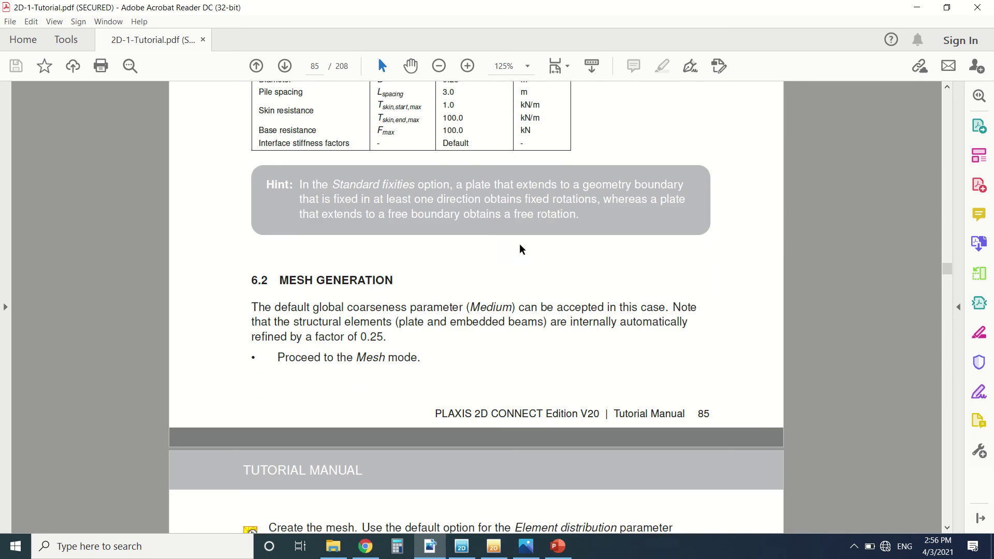
Read the manual's calculation instructions from Phase 1: Building to Phase 5: Final lining, including the Tunnel, Contraction and Grouting phases.
scroll(521, 247, "down", 16)
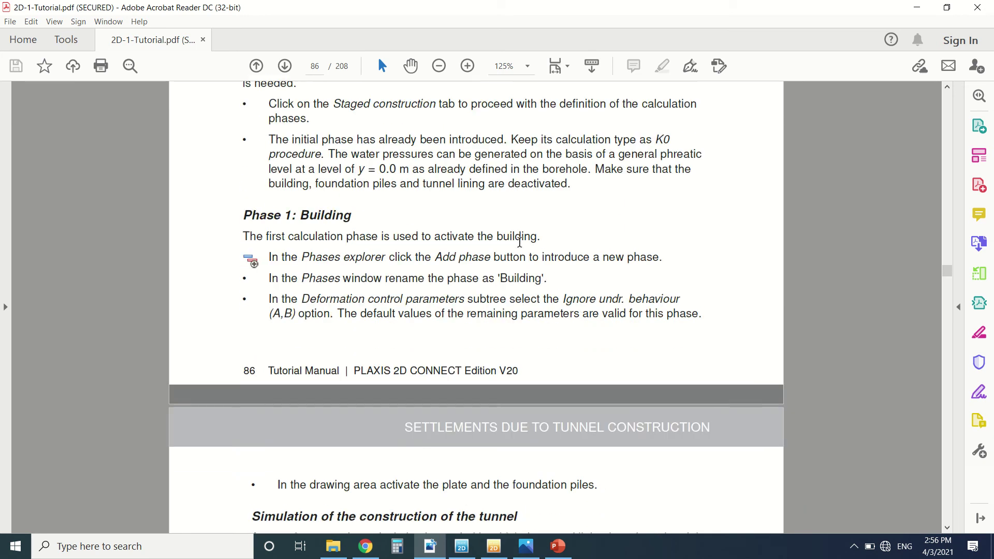
scroll(521, 231, "down", 13)
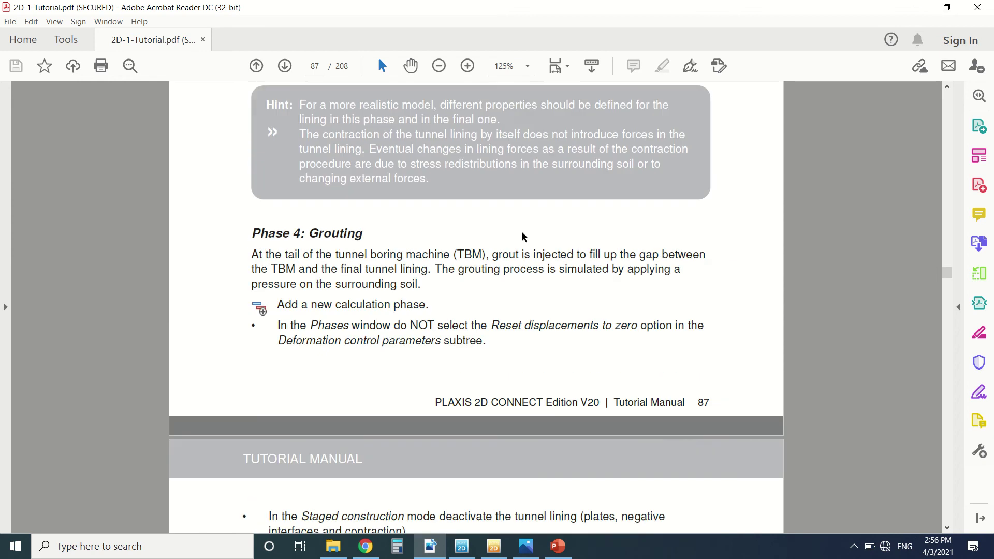
scroll(521, 230, "down", 3)
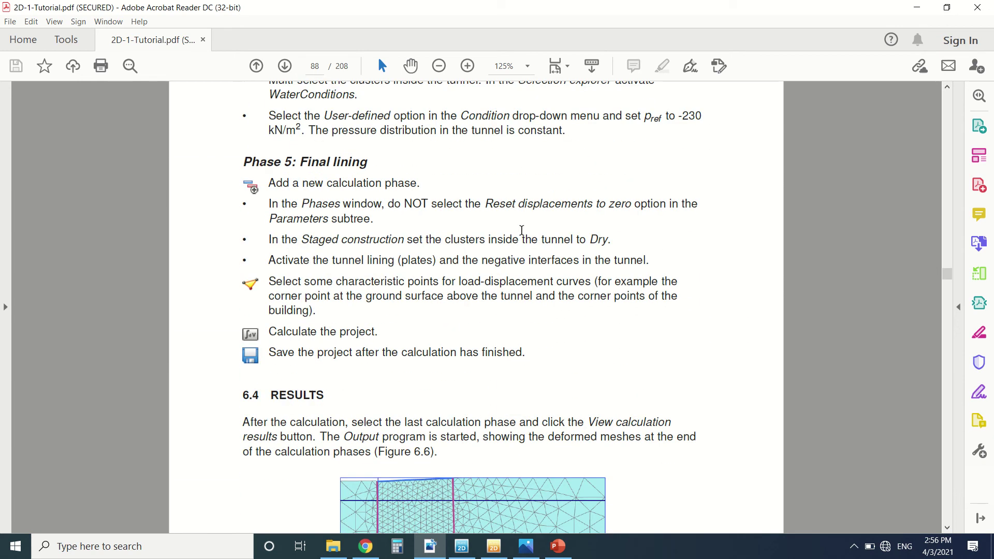
scroll(521, 229, "down", 2)
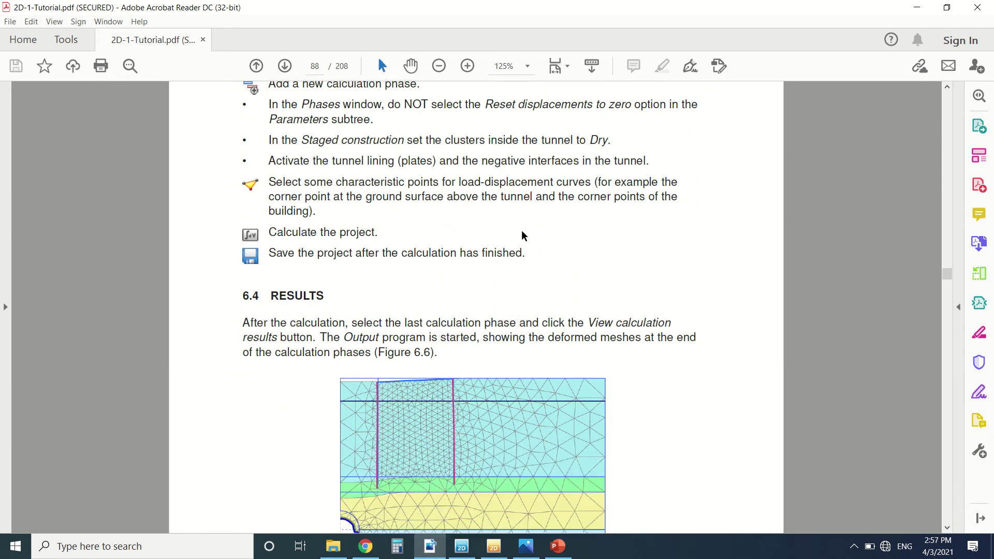
scroll(521, 229, "up", 1)
scroll(521, 229, "up", 12)
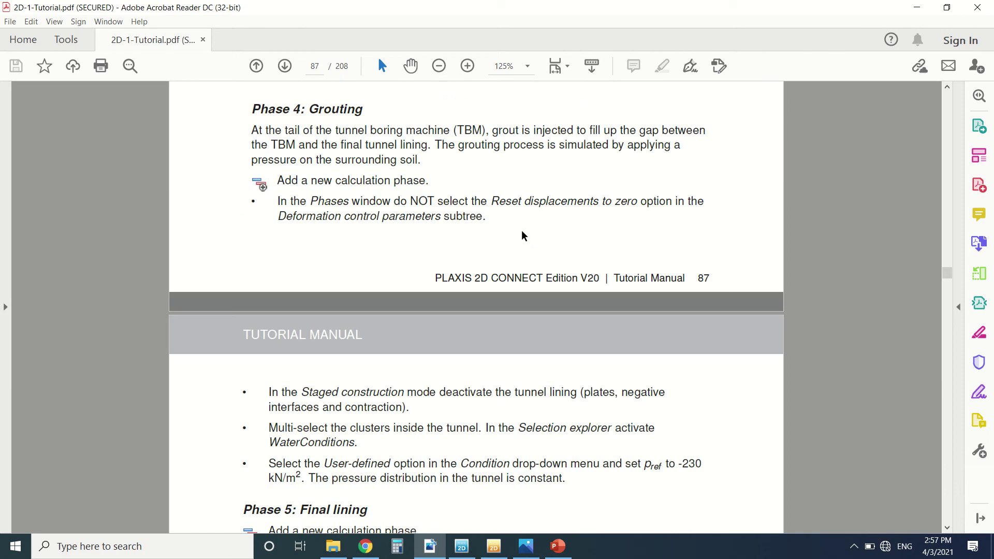
scroll(521, 229, "up", 3)
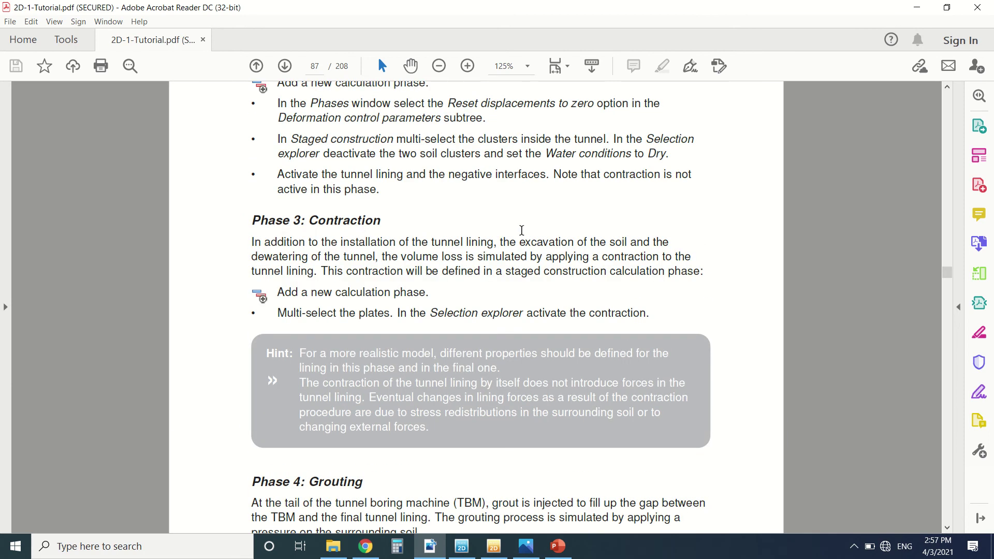
scroll(521, 230, "up", 3)
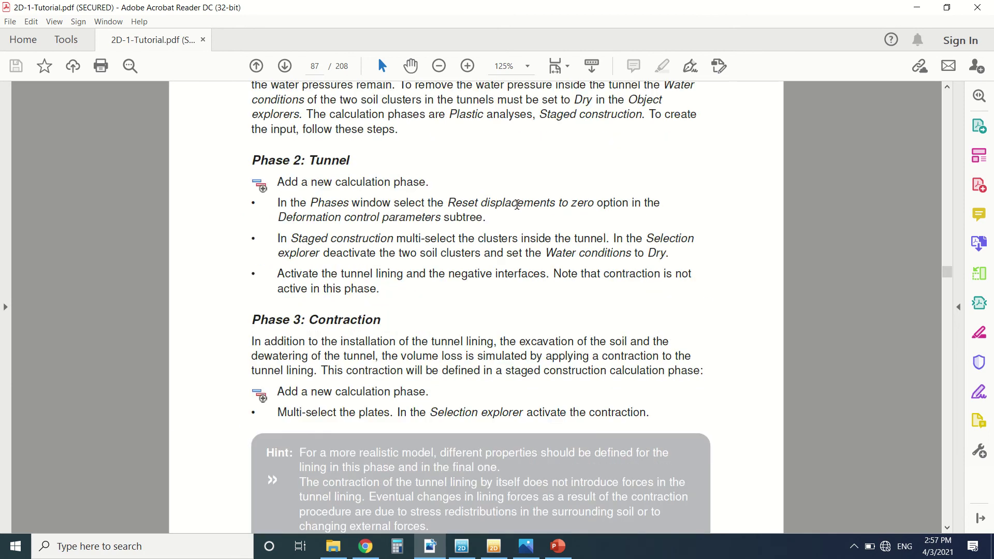
Switch to PLAXIS 2D Output and view the tunnel lining's total displacements as arrows, a filled distribution and a wireframe distribution.
left_click(495, 545)
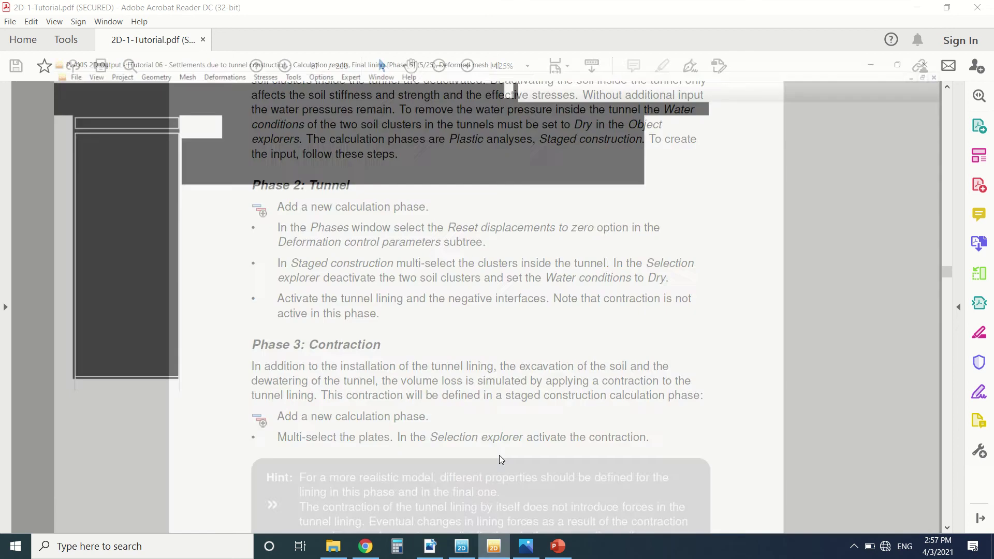
scroll(495, 194, "up", 10)
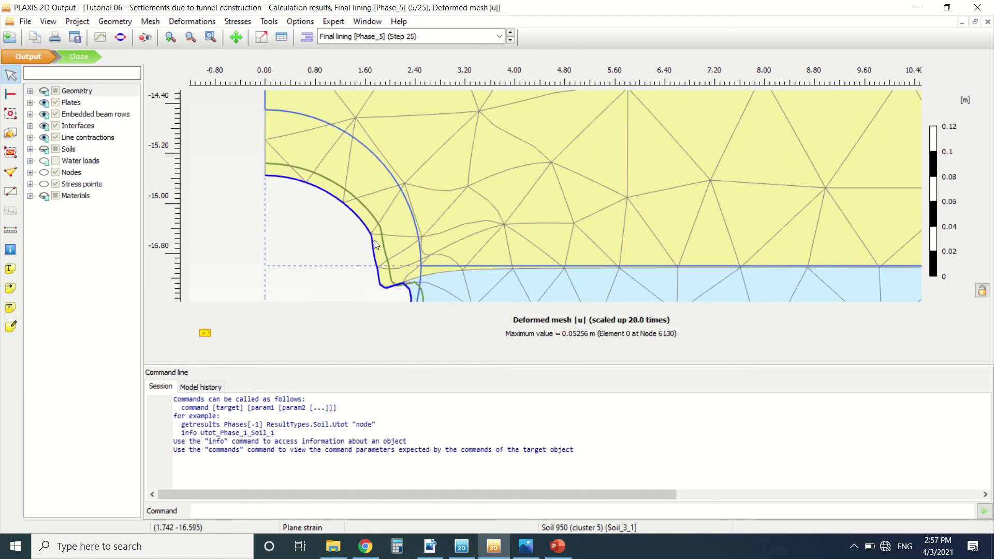
double_click(372, 241)
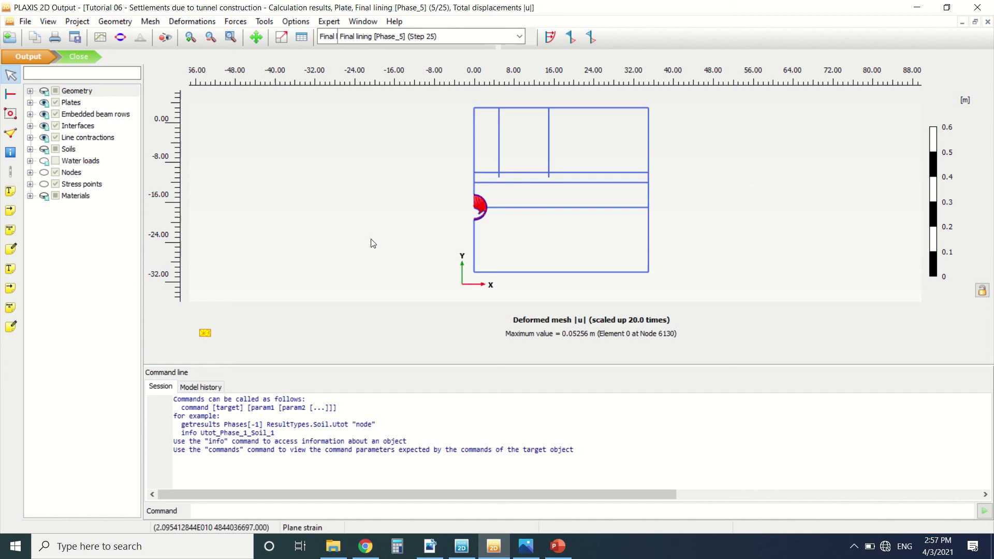
scroll(390, 226, "up", 8)
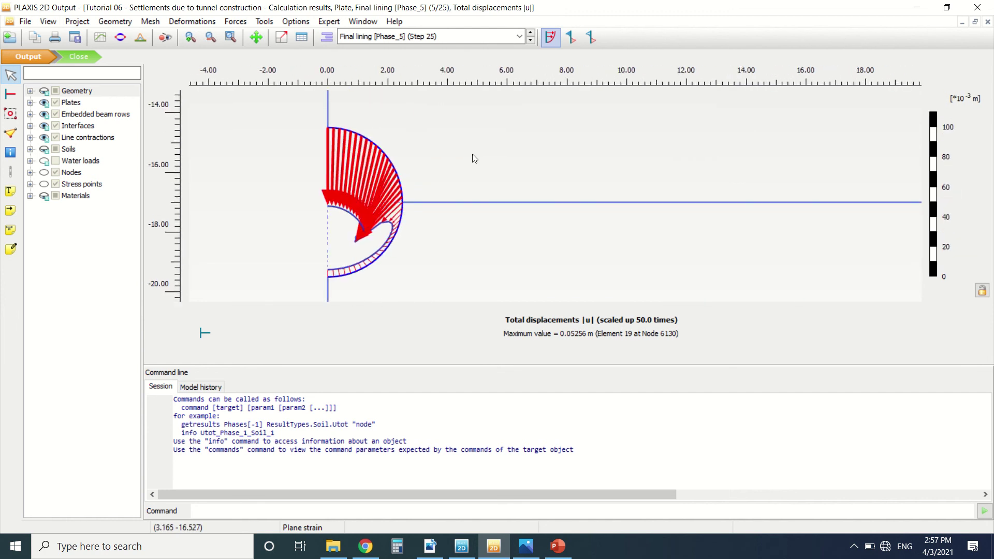
left_click(568, 41)
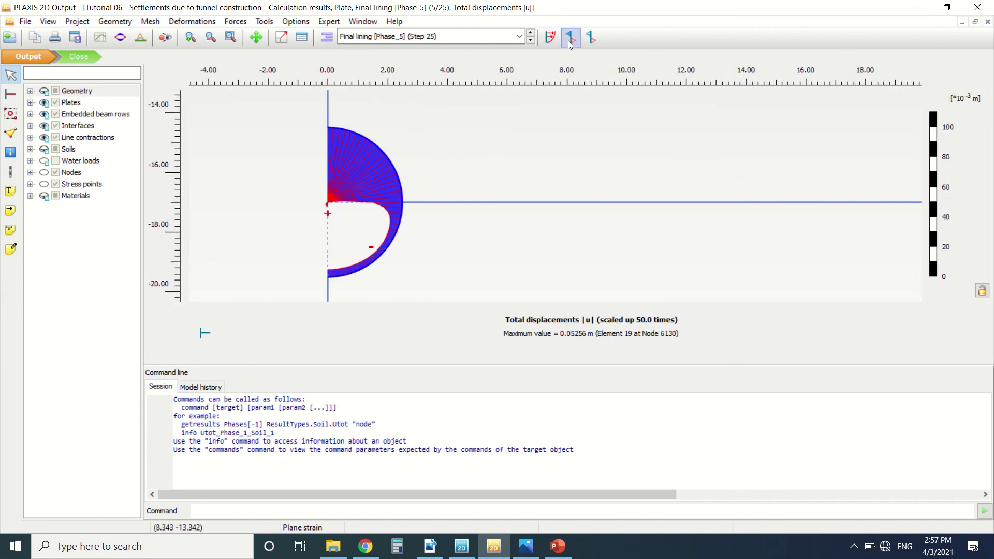
left_click(595, 37)
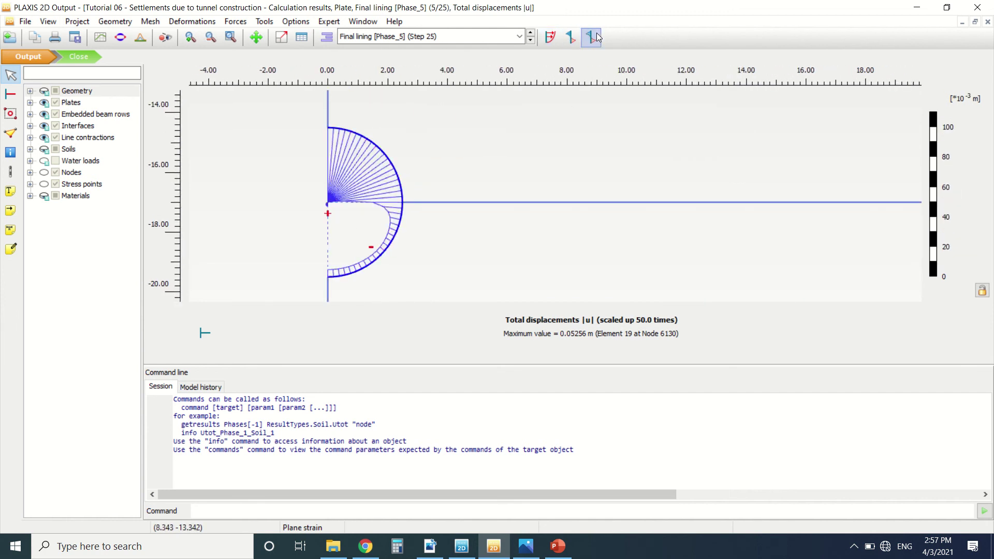
Plot the shear forces Q and the bending moments M of the tunnel lining for the Final lining phase.
left_click(245, 23)
left_click(271, 58)
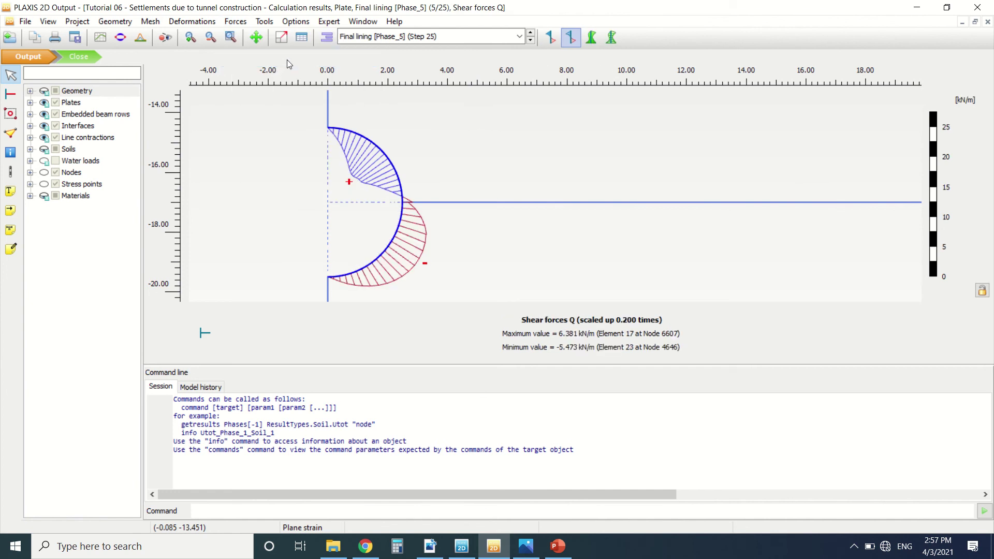
left_click(235, 22)
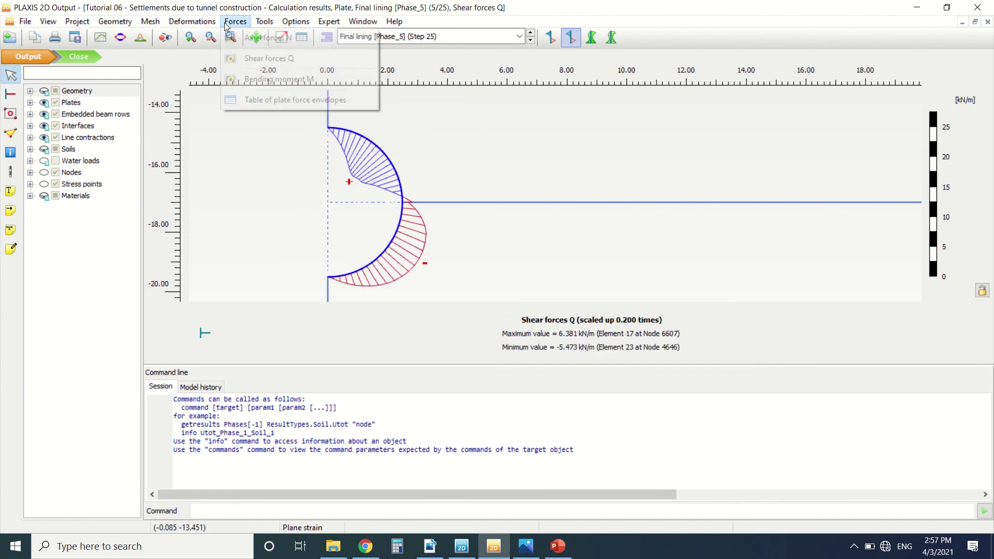
left_click(270, 79)
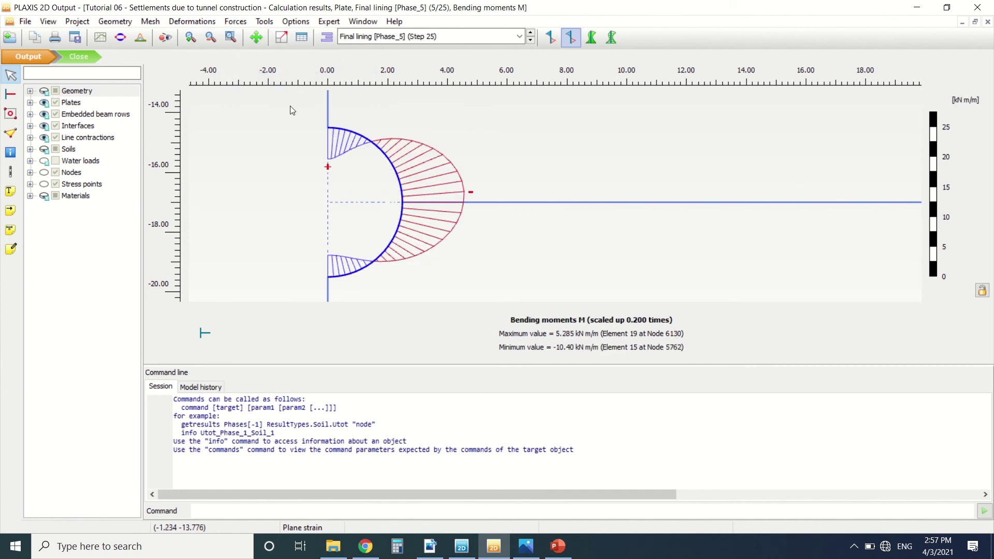
scroll(378, 129, "up", 1)
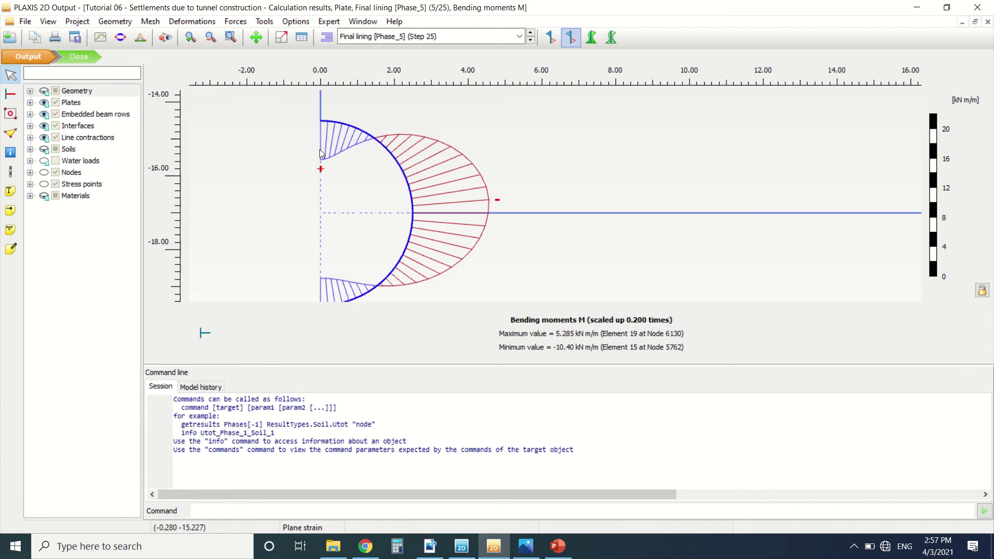
Look up the axial force and bending moment plots in Figure 6.7 of the PDF manual, then minimize the manual.
left_click(421, 553)
scroll(409, 331, "down", 15)
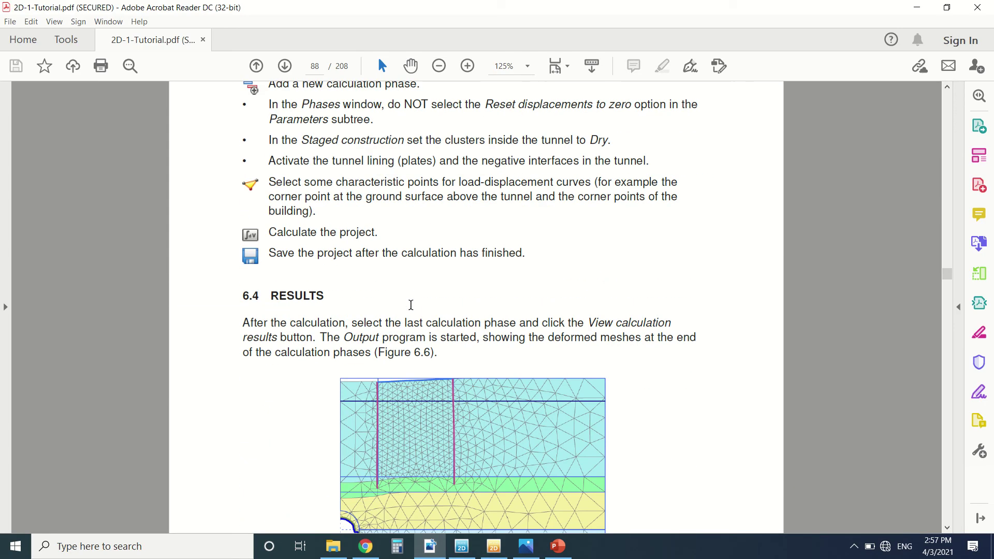
scroll(410, 308, "down", 12)
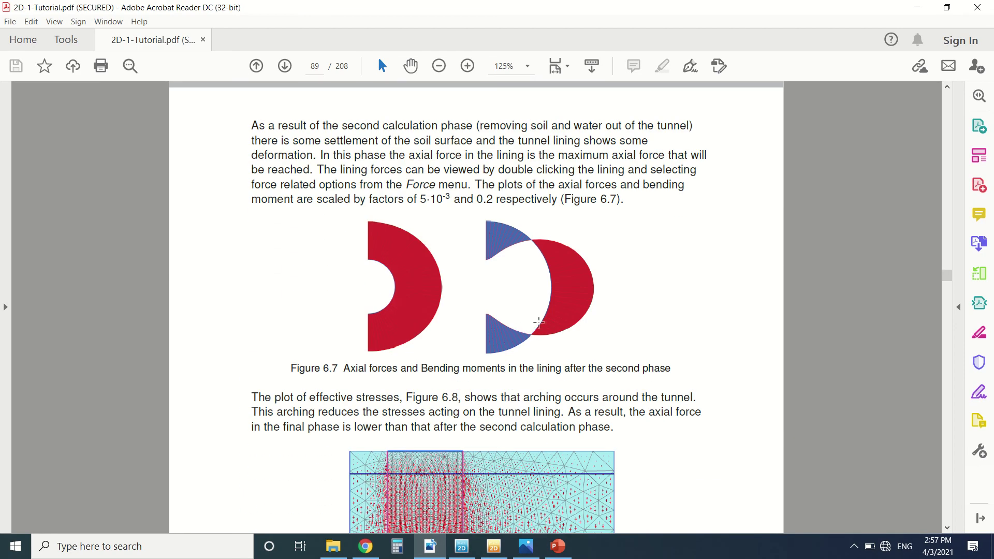
left_click(916, 7)
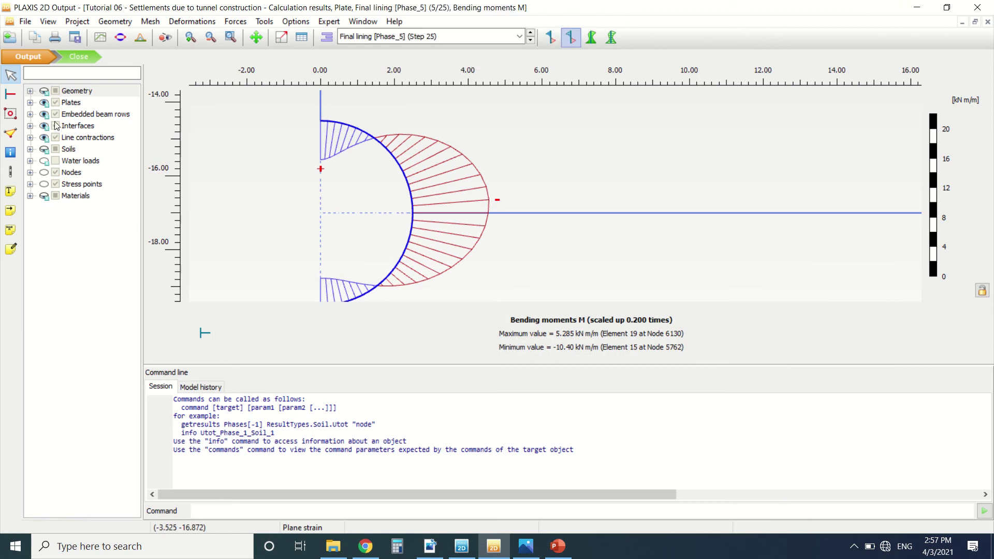
Close the lining results, reopen the Final lining phase's calculation results from PLAXIS 2D and display the total displacements |u|.
left_click(82, 57)
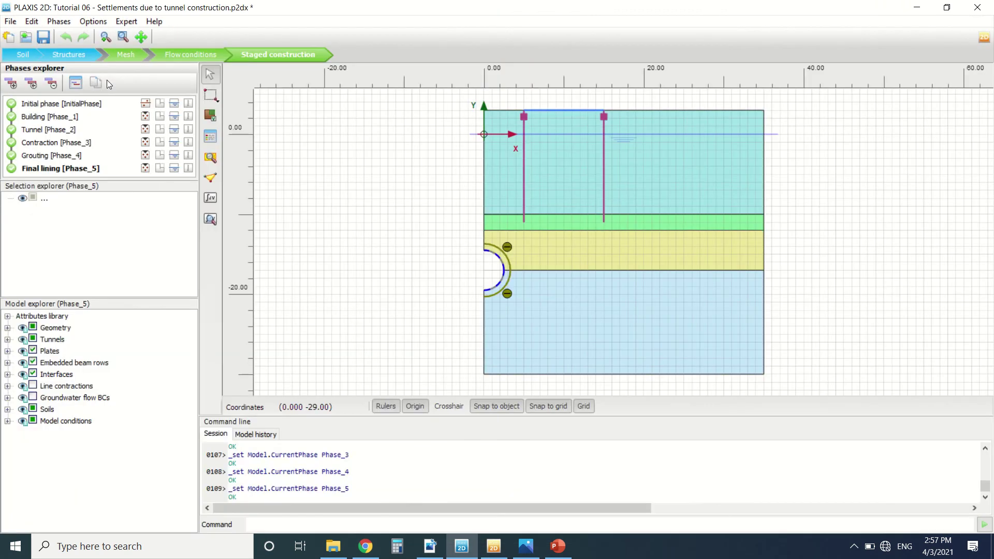
left_click(210, 220)
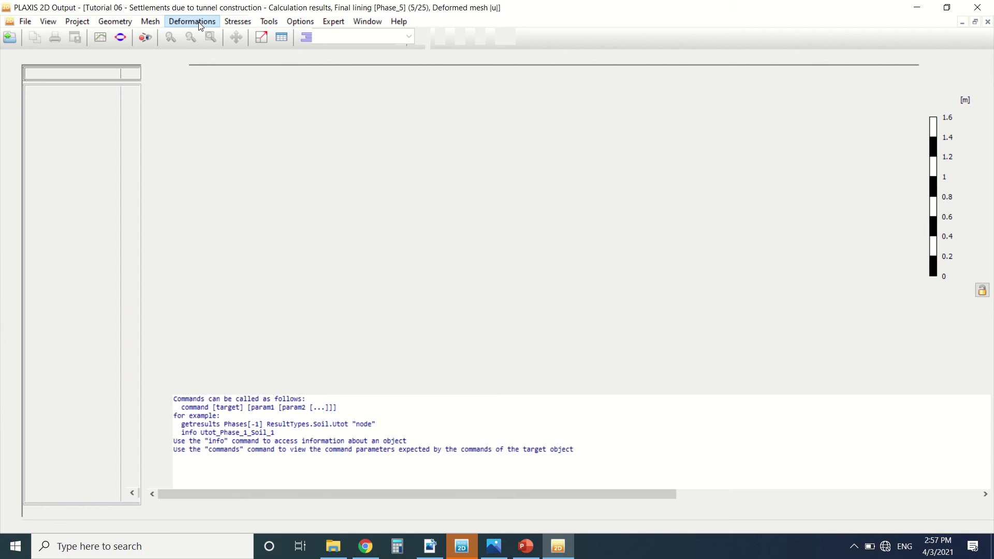
left_click(198, 22)
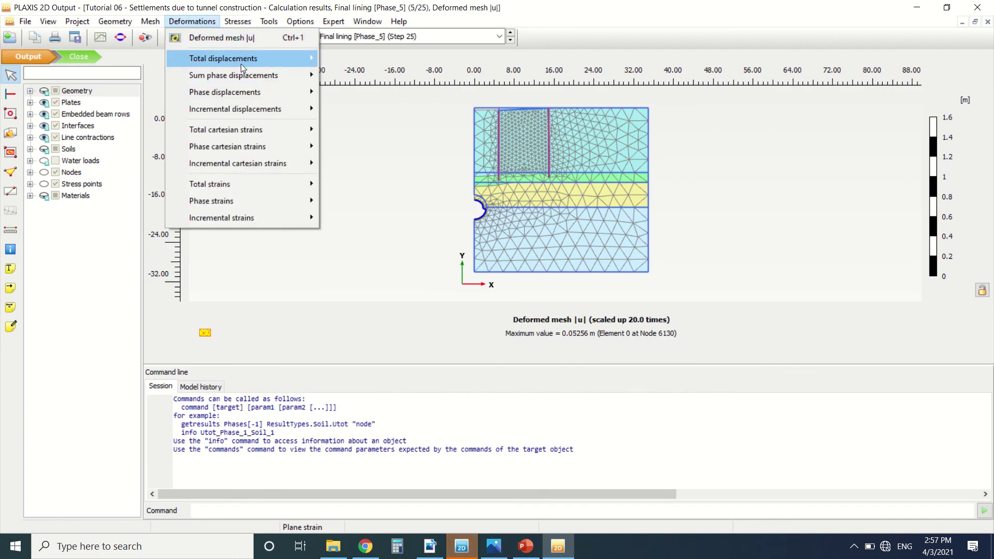
mouse_move(242, 63)
left_click(351, 63)
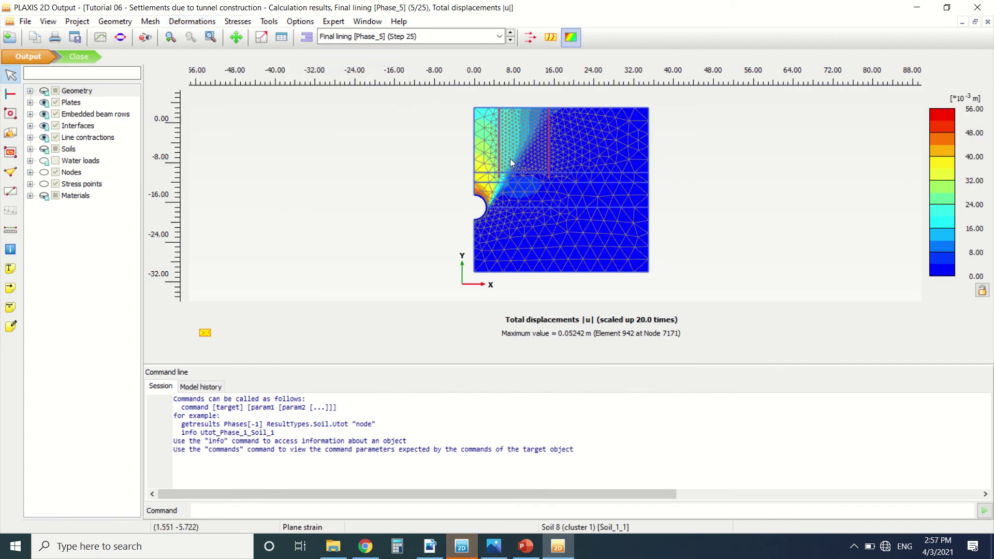
Examine the total displacement contours in the soil directly around the tunnel lining, from the crown along the side to the invert.
scroll(510, 159, "up", 6)
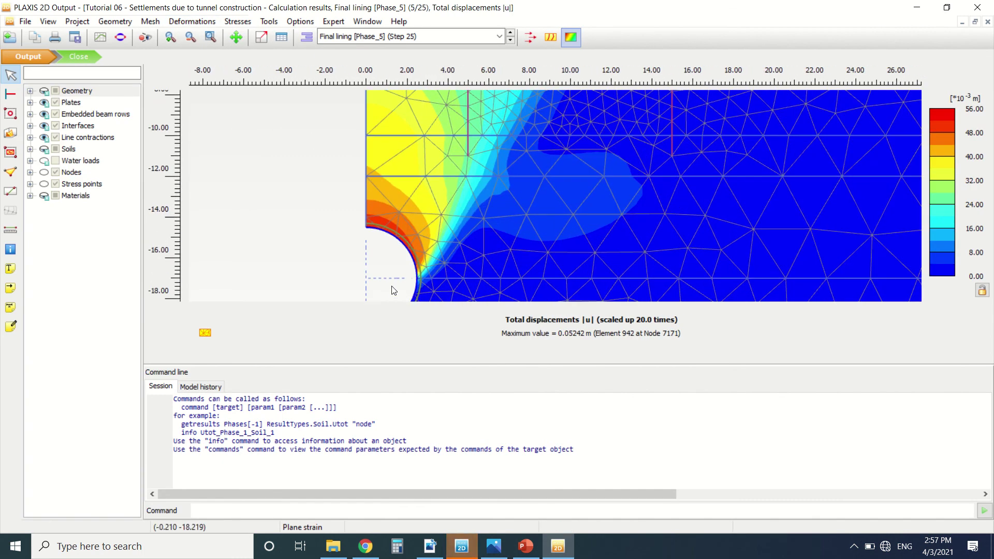
scroll(394, 290, "up", 2)
scroll(402, 213, "down", 2)
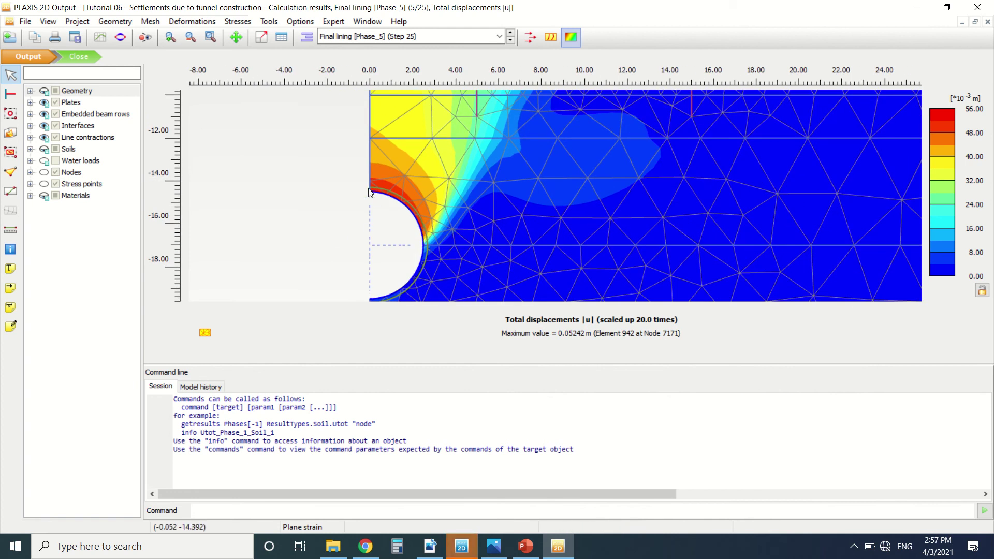
scroll(427, 248, "up", 2)
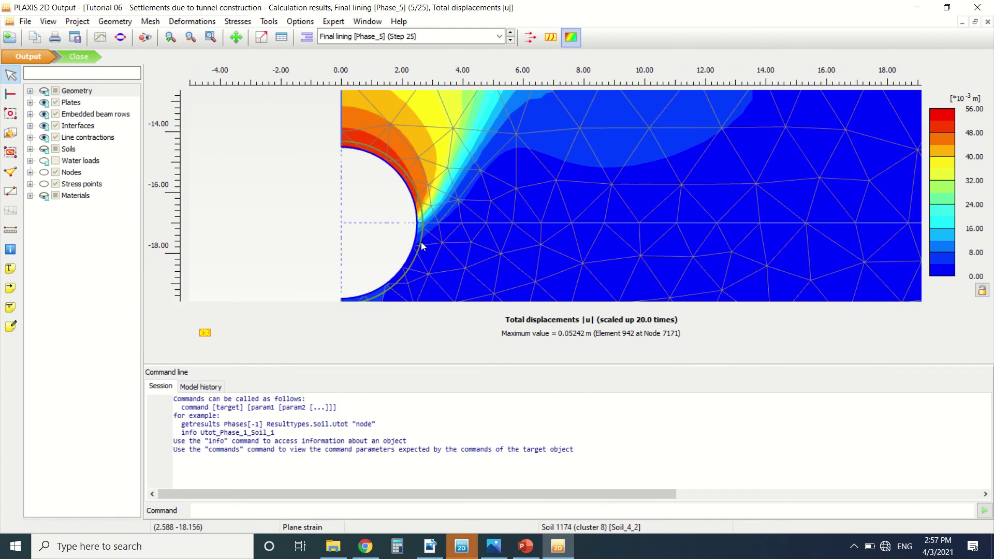
scroll(421, 241, "down", 2)
scroll(394, 181, "up", 2)
scroll(372, 145, "down", 2)
scroll(358, 116, "up", 3)
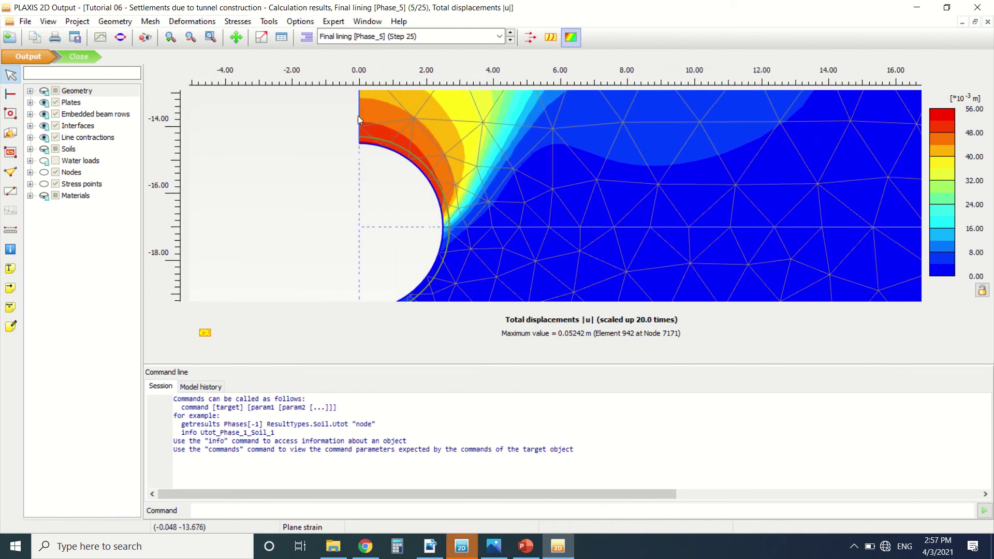
scroll(455, 202, "down", 2)
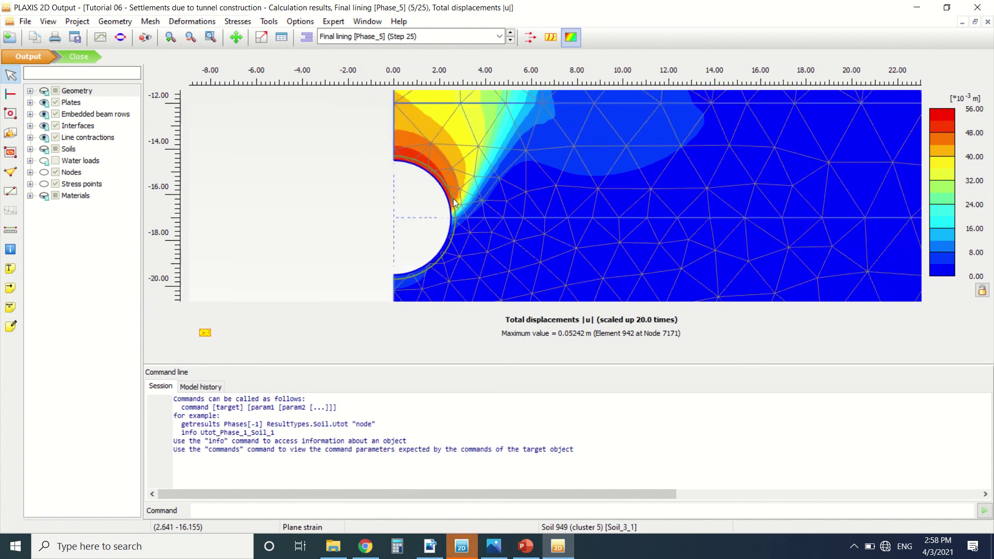
scroll(445, 231, "up", 2)
scroll(436, 227, "down", 1)
scroll(433, 280, "up", 1)
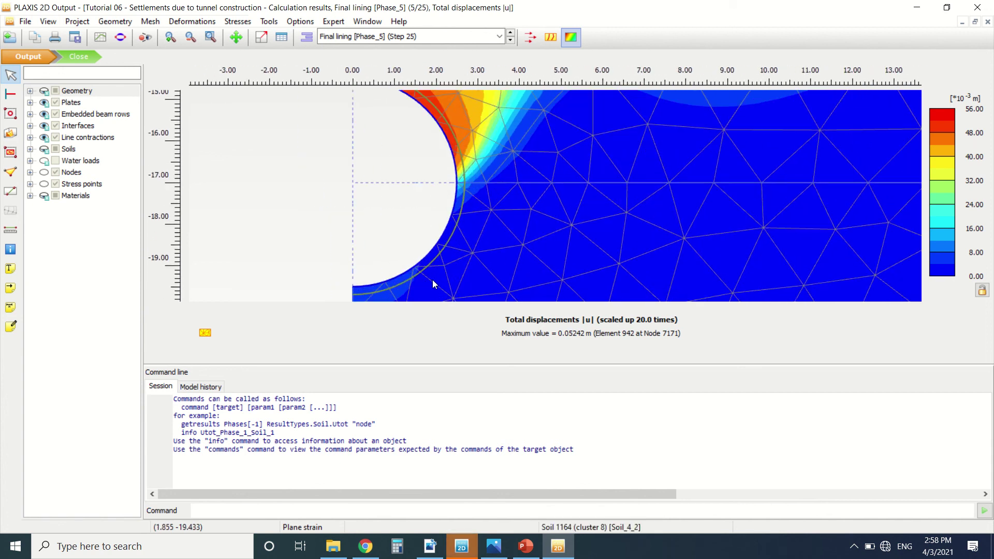
scroll(432, 279, "up", 1)
scroll(411, 231, "down", 1)
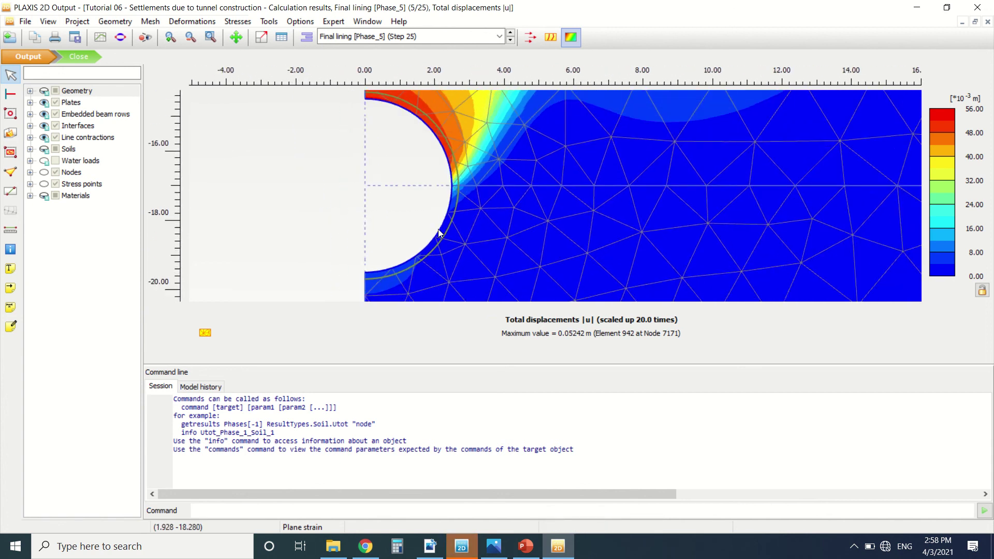
Inspect the total displacement distribution between the tunnel and the two embedded beam rows, including the zone around the pile toes.
scroll(438, 233, "down", 5)
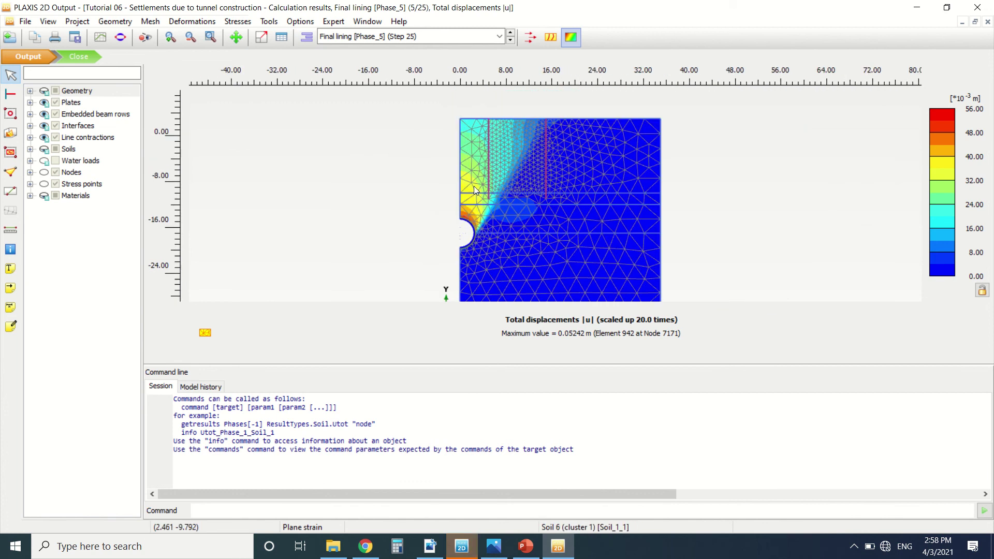
scroll(475, 190, "up", 1)
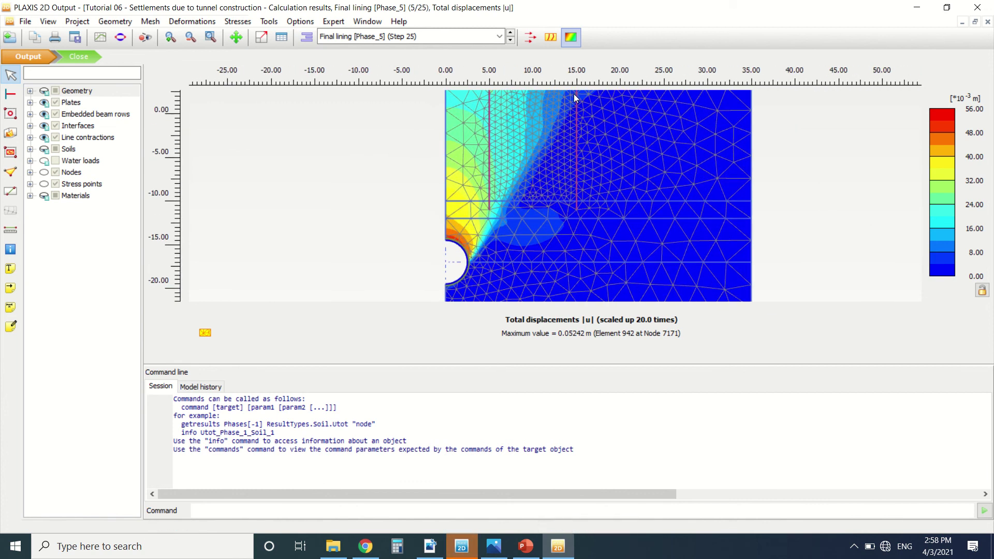
scroll(548, 138, "up", 1)
scroll(547, 138, "up", 2)
scroll(528, 197, "down", 5)
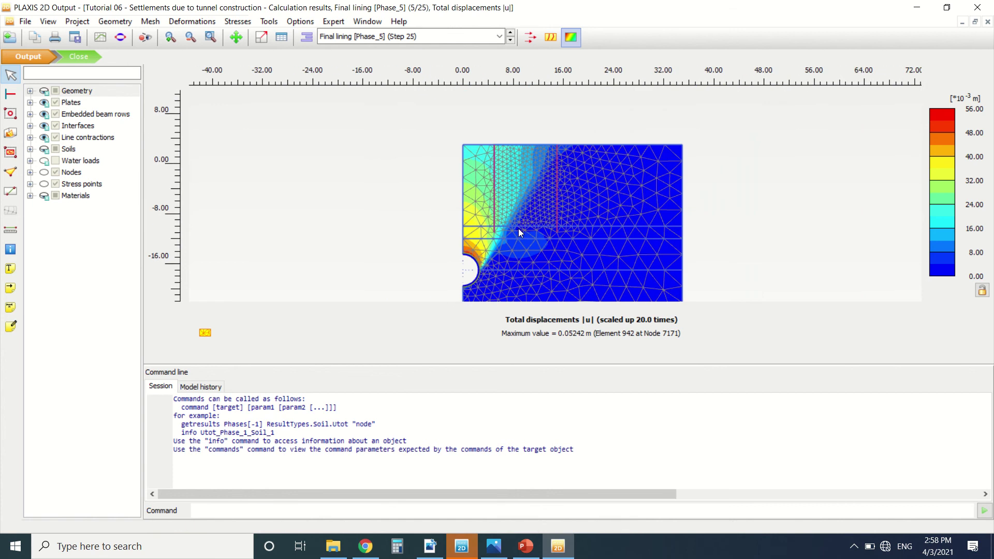
scroll(474, 217, "up", 1)
scroll(471, 253, "up", 1)
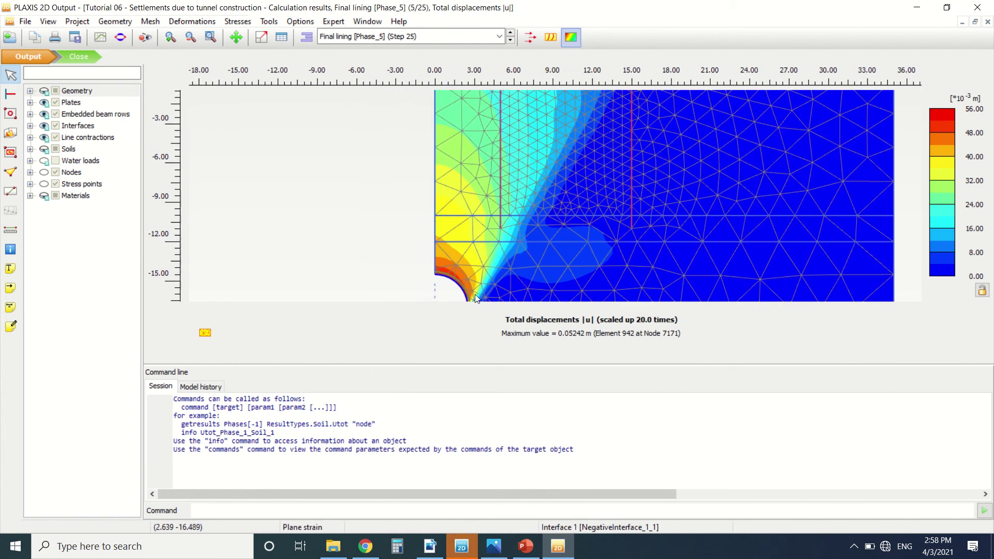
scroll(494, 244, "up", 1)
scroll(531, 98, "down", 1)
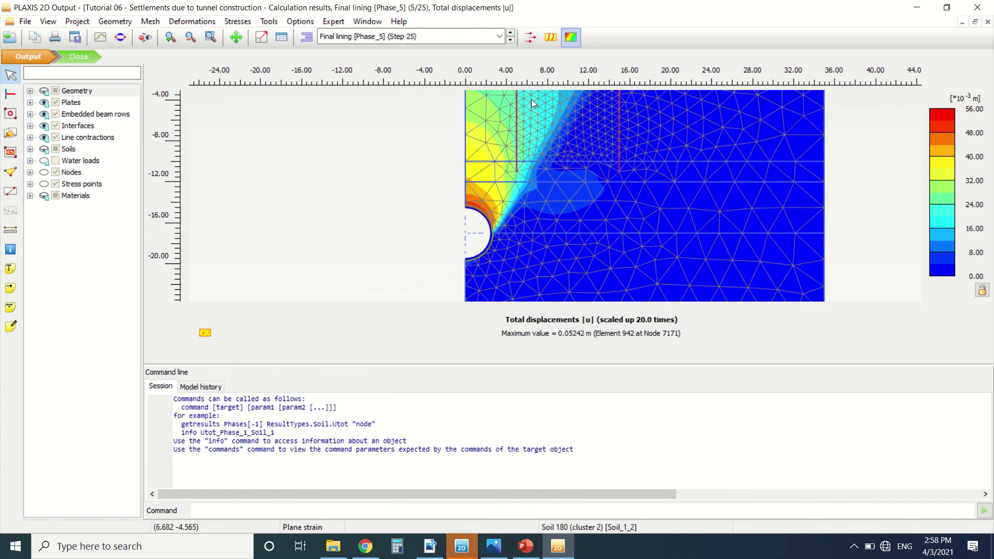
scroll(500, 179, "up", 1)
scroll(504, 151, "up", 1)
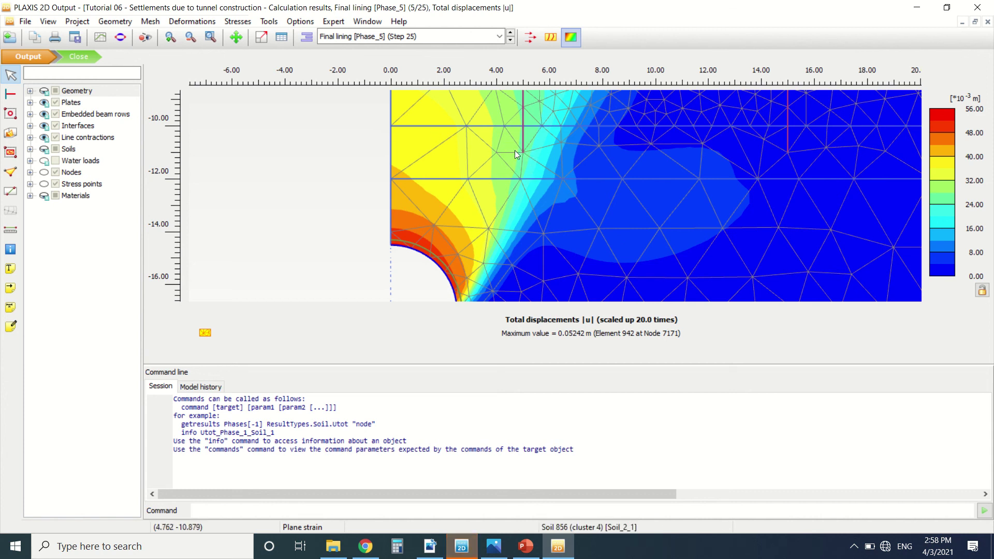
scroll(492, 149, "down", 2)
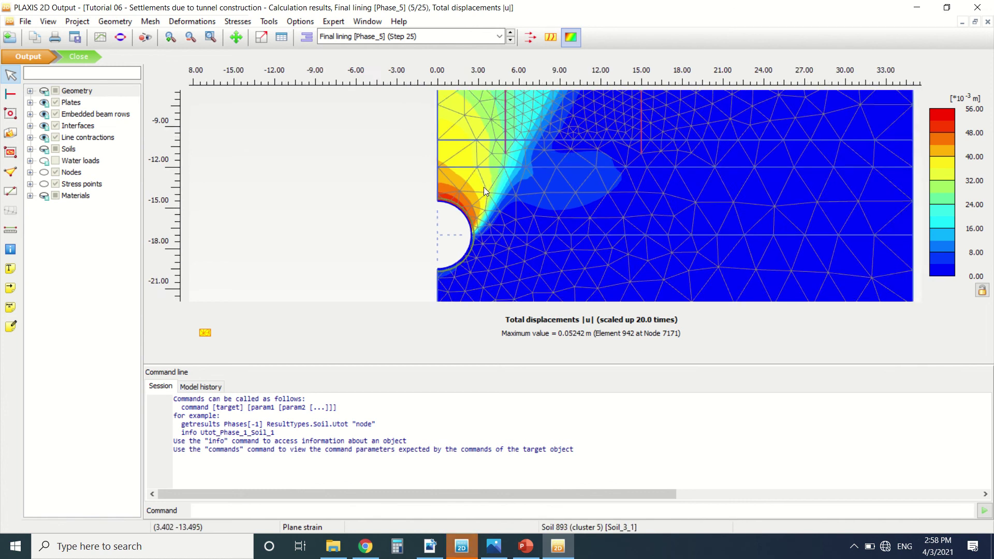
Compare the total displacements at the ground surface near the embedded beam row heads with those around the tunnel.
scroll(483, 187, "down", 2)
scroll(525, 136, "down", 1)
scroll(517, 144, "up", 3)
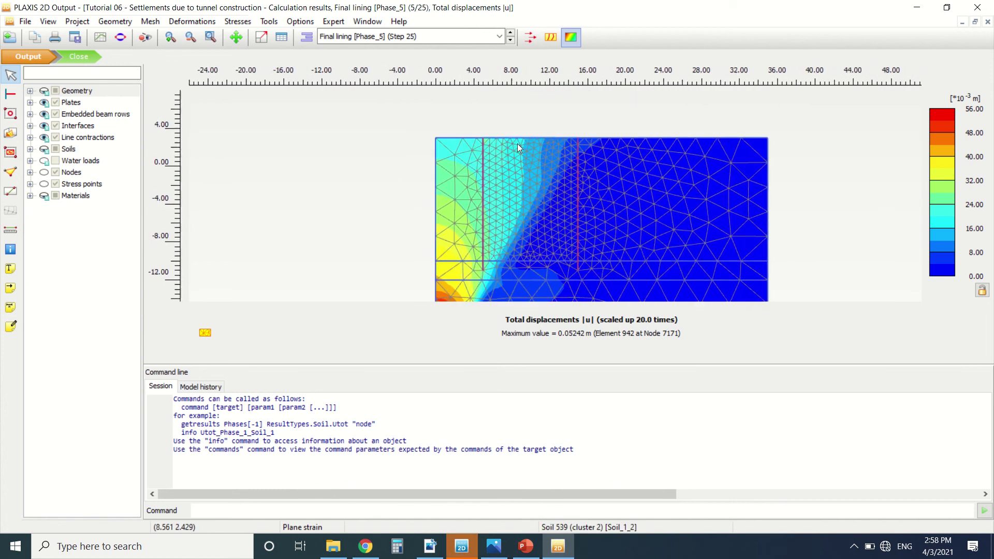
scroll(499, 135, "up", 2)
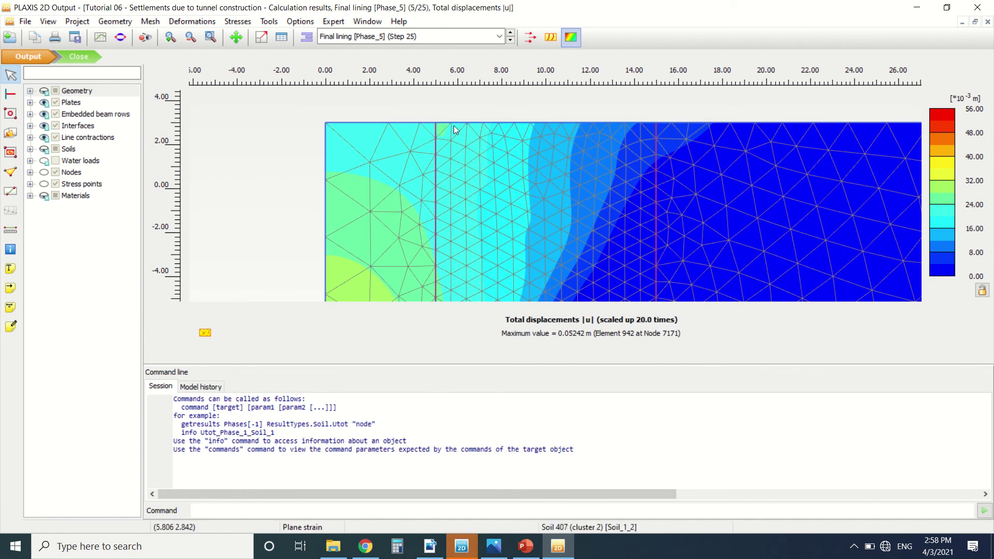
scroll(461, 136, "down", 1)
scroll(498, 125, "down", 1)
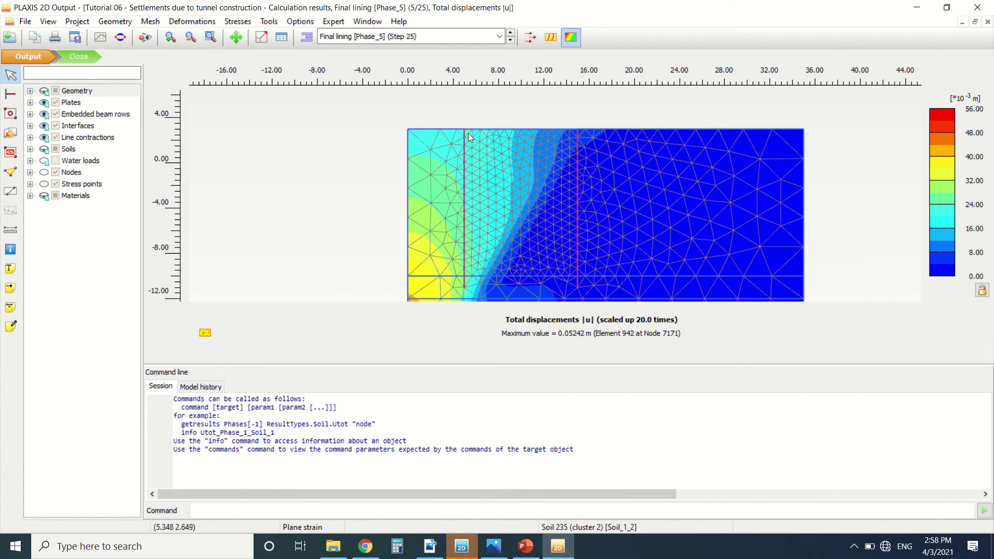
scroll(468, 133, "down", 1)
scroll(463, 258, "up", 2)
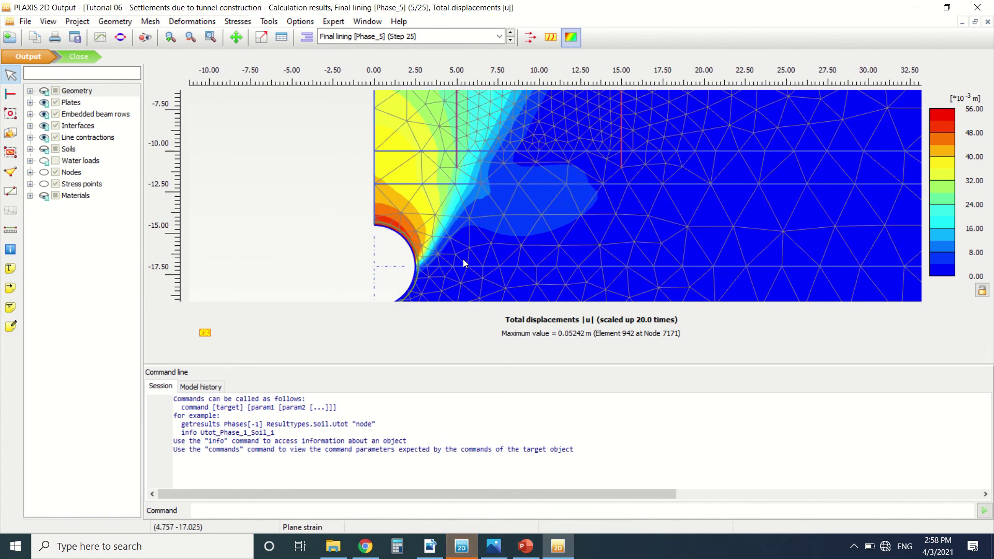